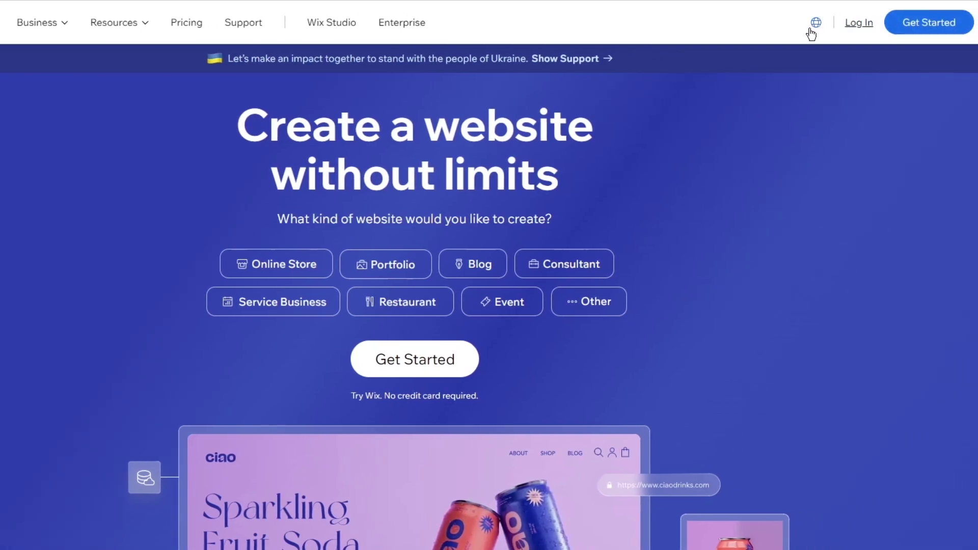
Start a Wix sign-up and enter the account e-mail address in both e-mail fields
{"action": "left_click", "coordinate": [886, 23]}
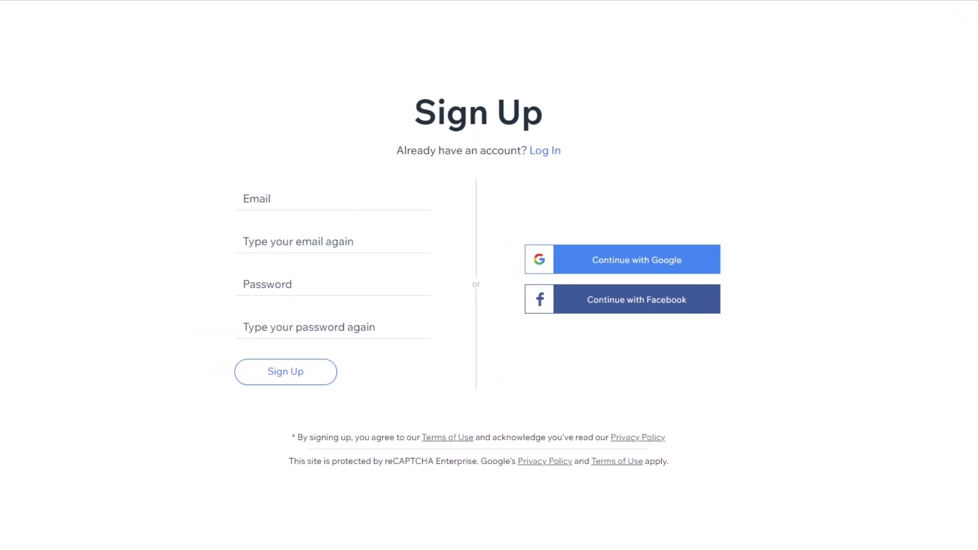
{"action": "right_click", "coordinate": [316, 197]}
{"action": "left_click", "coordinate": [347, 296]}
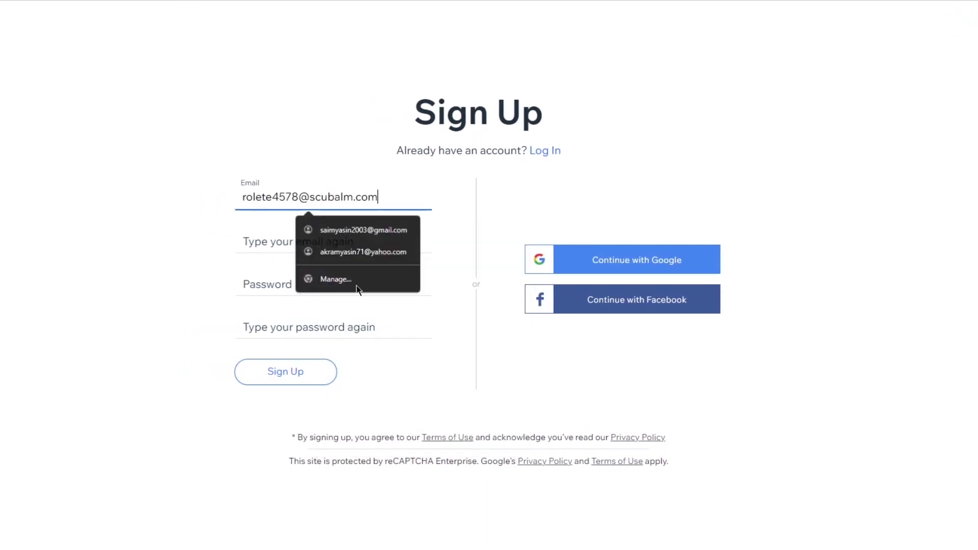
{"action": "left_click", "coordinate": [300, 242]}
{"action": "right_click", "coordinate": [301, 242]}
{"action": "left_click", "coordinate": [352, 337]}
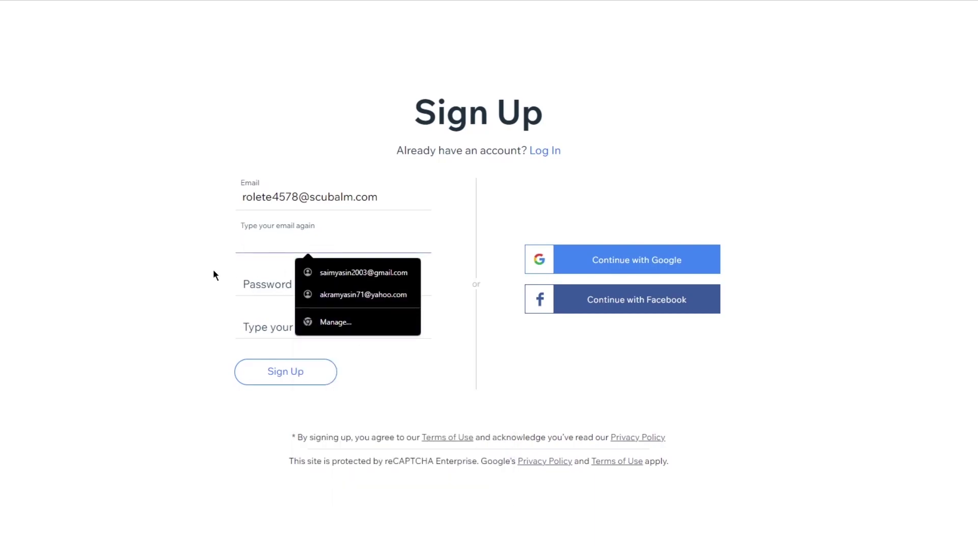
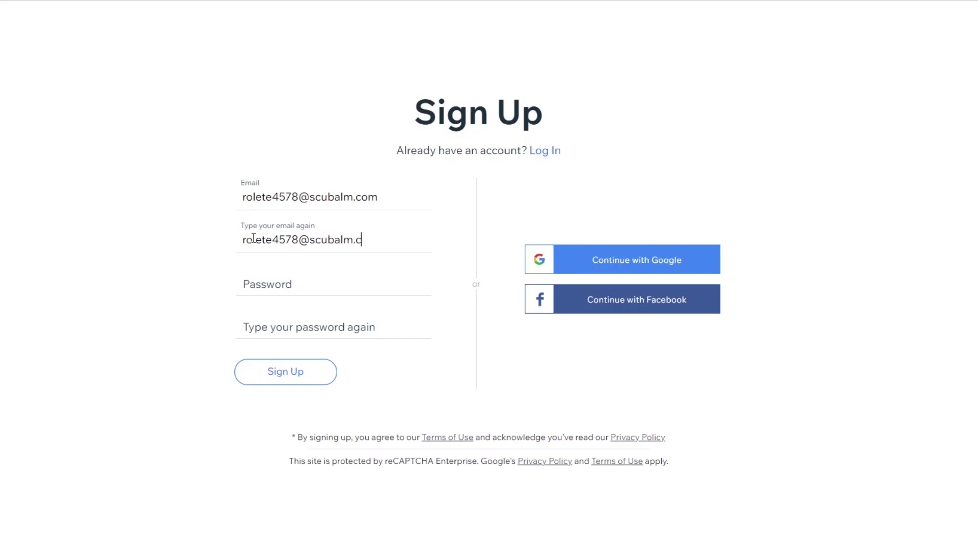
Enter and confirm the account password, then submit the sign-up form
{"action": "left_click", "coordinate": [374, 288]}
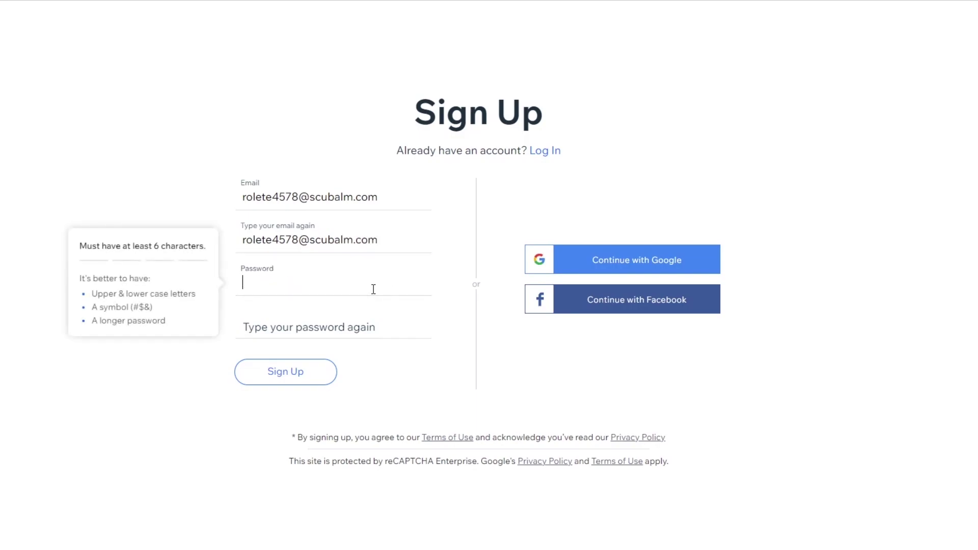
{"action": "type", "text": "•••••••"}
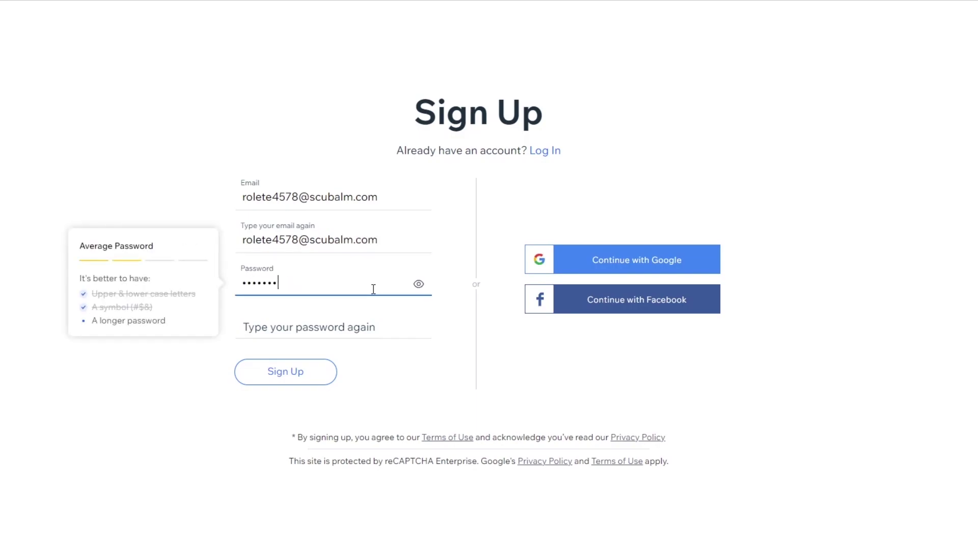
{"action": "type", "text": "••"}
{"action": "left_click", "coordinate": [249, 329]}
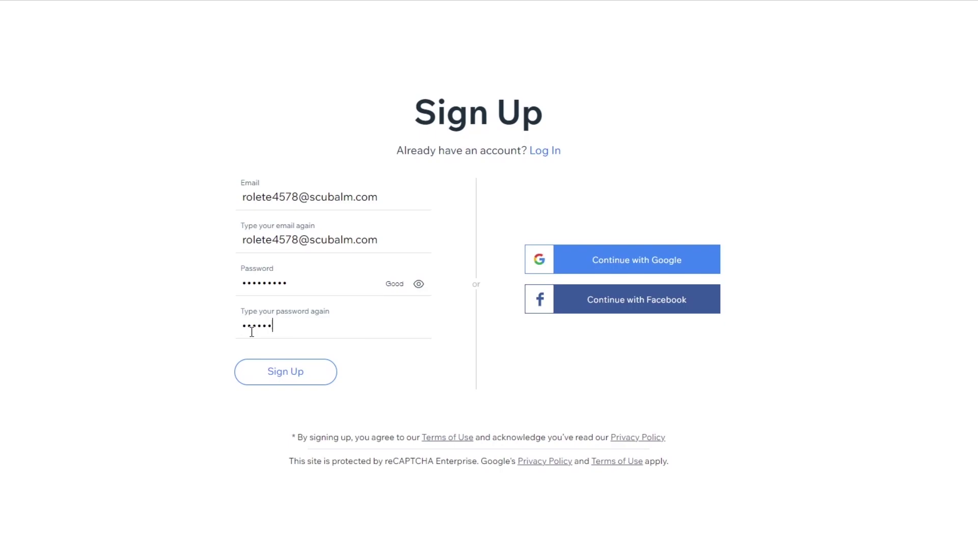
{"action": "type", "text": "•••••••••"}
{"action": "left_click", "coordinate": [321, 367]}
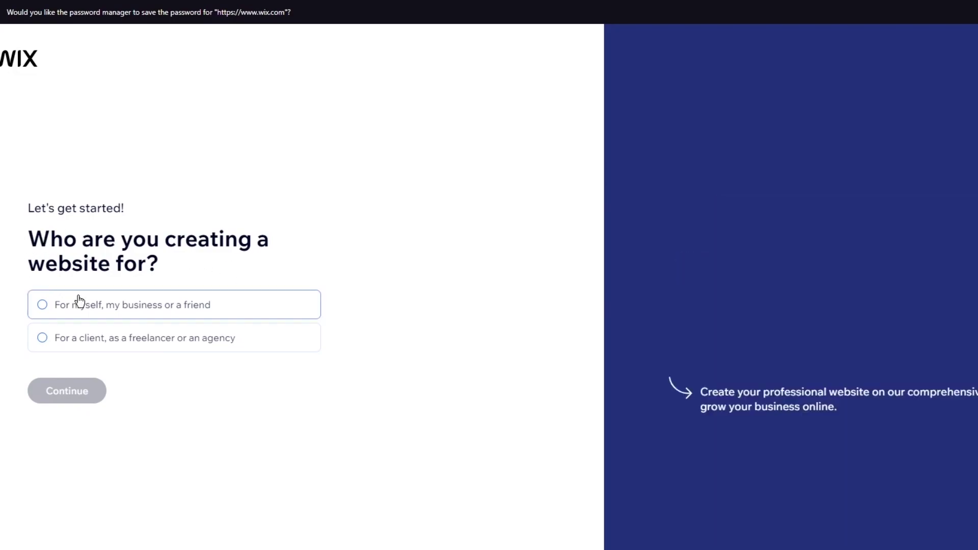
Choose 'For myself, my business or a friend' and set the site type to Booking Agency instead of Online Store
{"action": "left_click", "coordinate": [66, 319]}
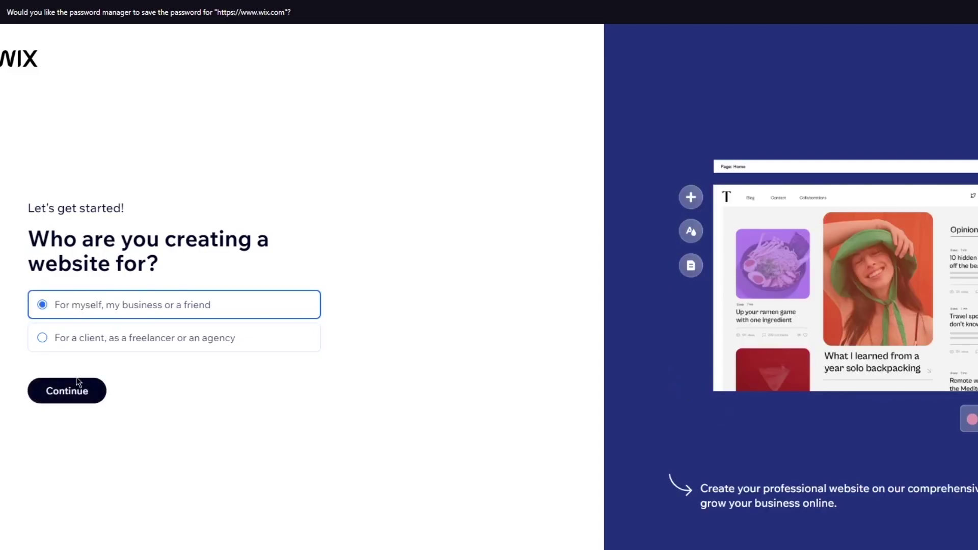
{"action": "left_click", "coordinate": [78, 388]}
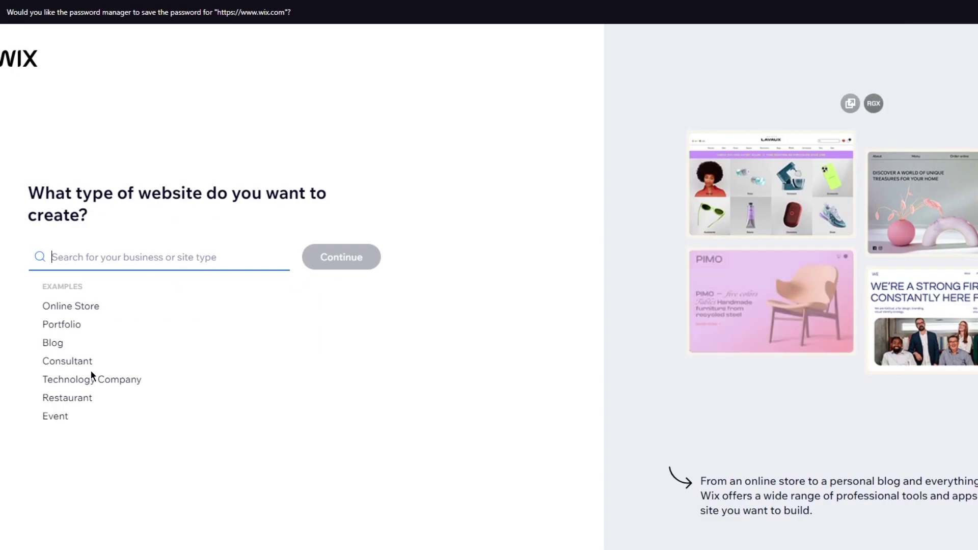
{"action": "left_click", "coordinate": [71, 306]}
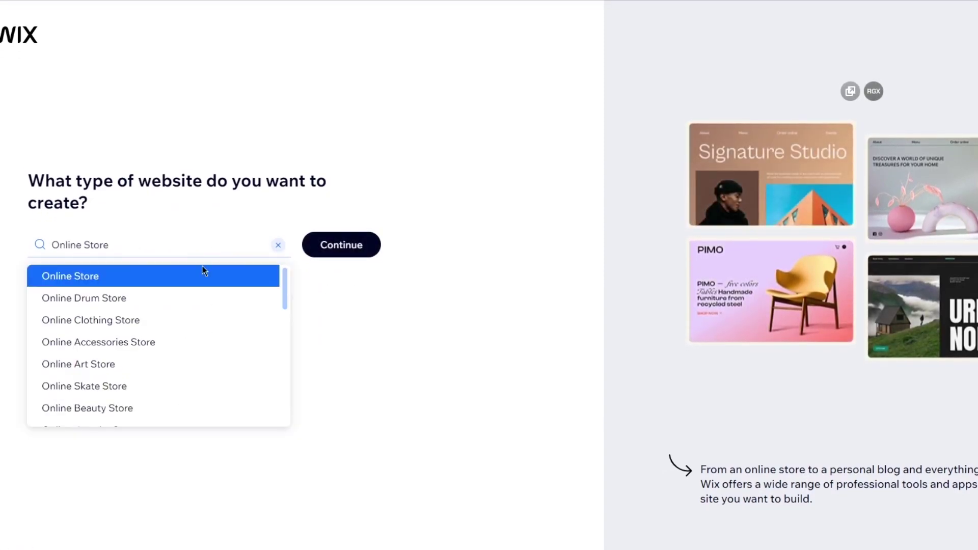
{"action": "left_click", "coordinate": [191, 278]}
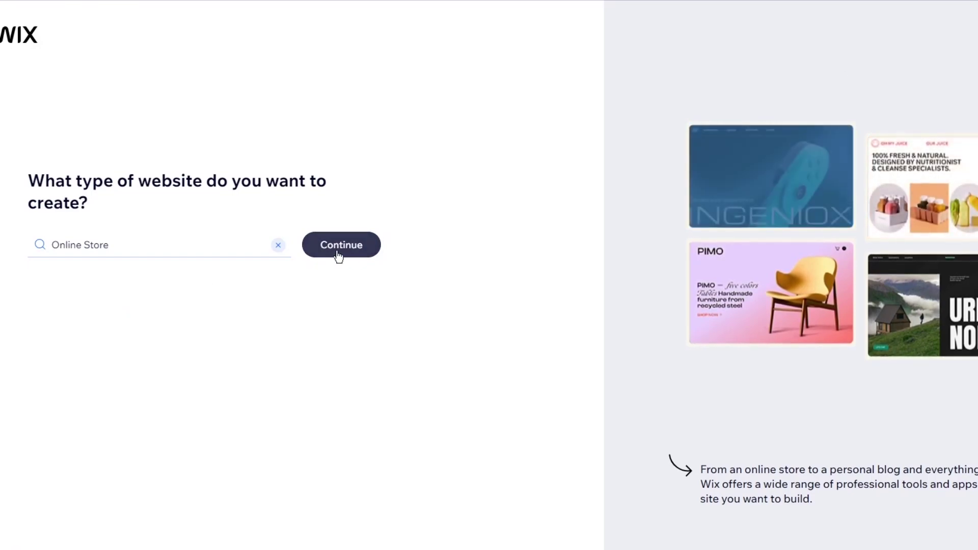
{"action": "left_click", "coordinate": [278, 245]}
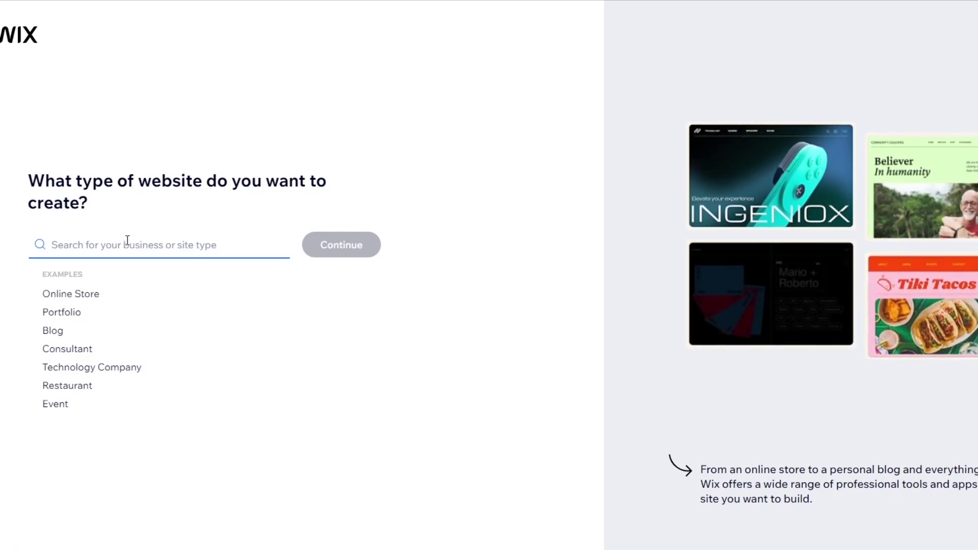
{"action": "type", "text": "booking"}
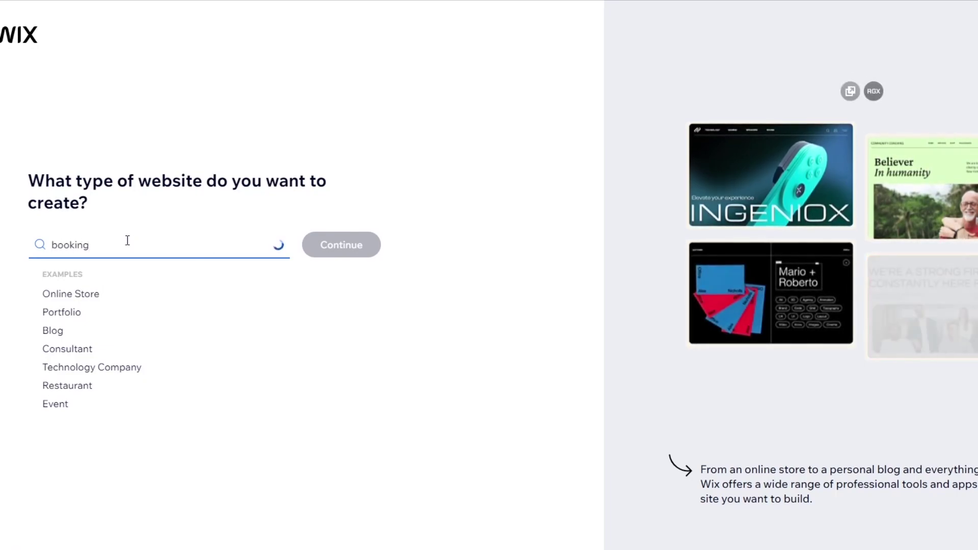
{"action": "left_click", "coordinate": [195, 279]}
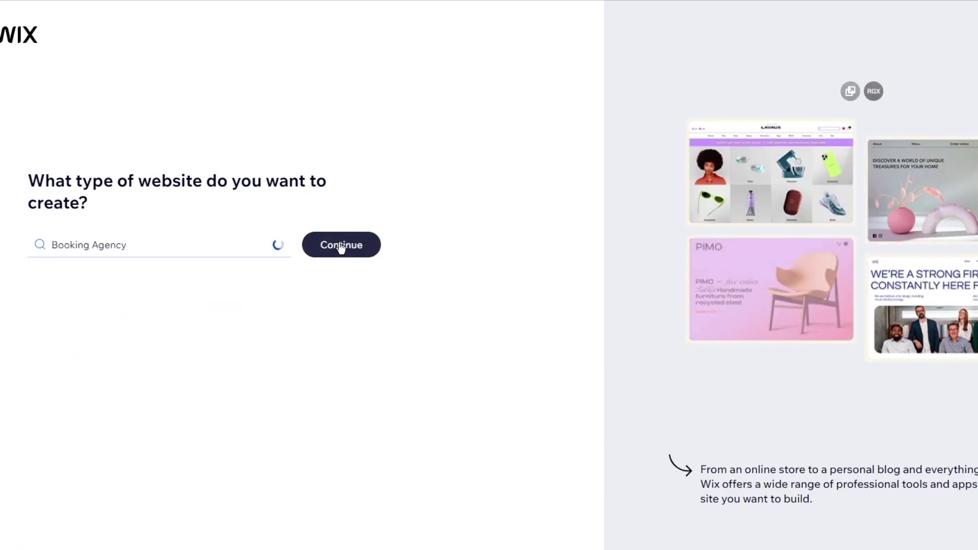
{"action": "left_click", "coordinate": [340, 247]}
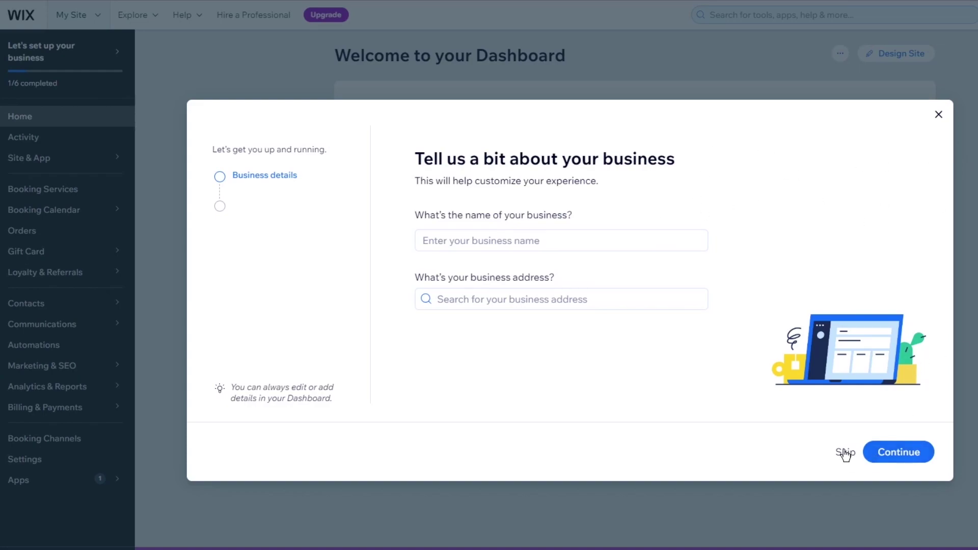
Close the 'Tell us a bit about your business' dialog
{"action": "left_click", "coordinate": [941, 123]}
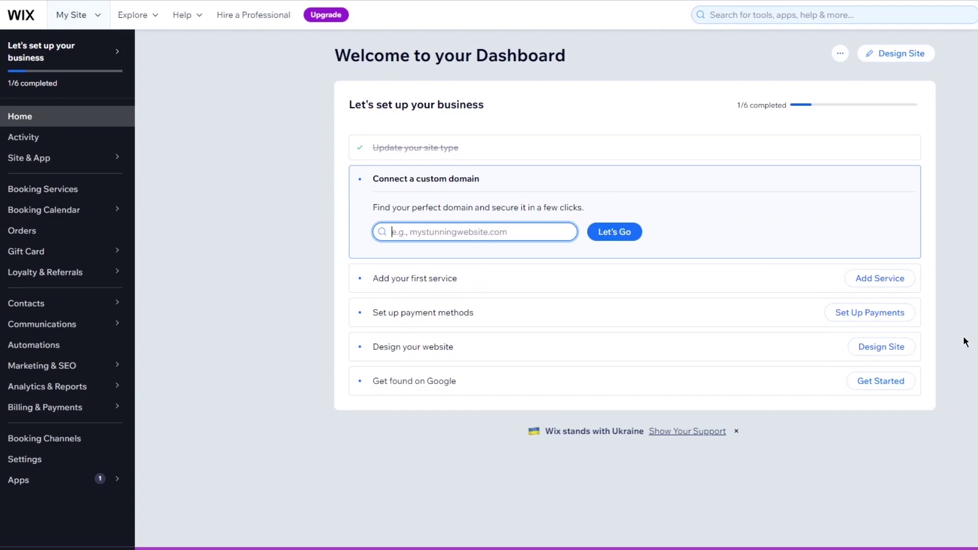
Open the Top Talent Booking template in the Wix Editor from the Design Site gallery
{"action": "left_click", "coordinate": [899, 56]}
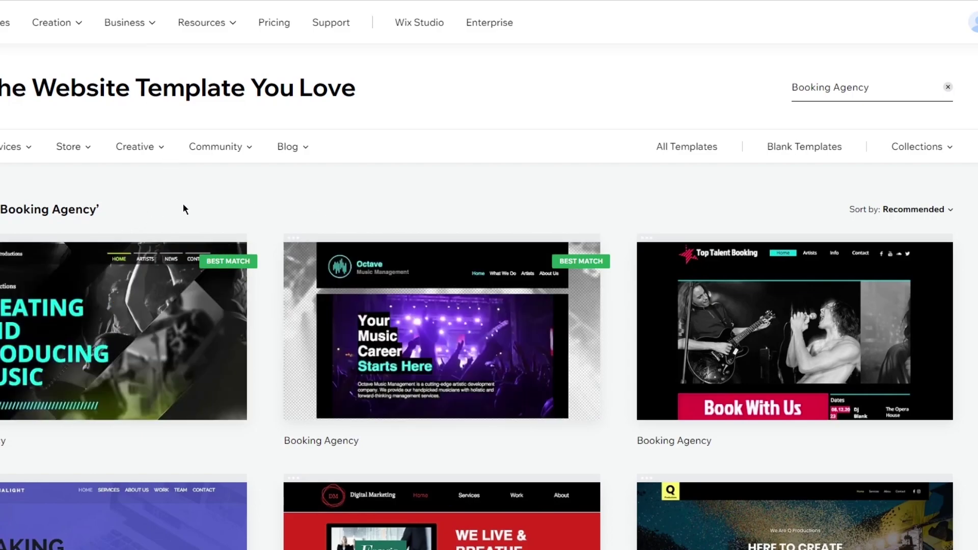
{"action": "mouse_move", "coordinate": [757, 360]}
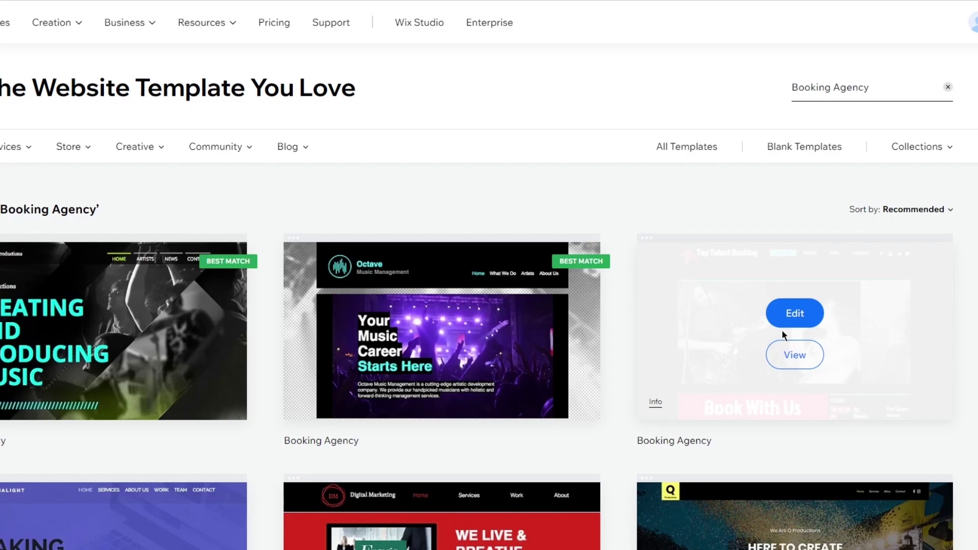
{"action": "left_click", "coordinate": [793, 317]}
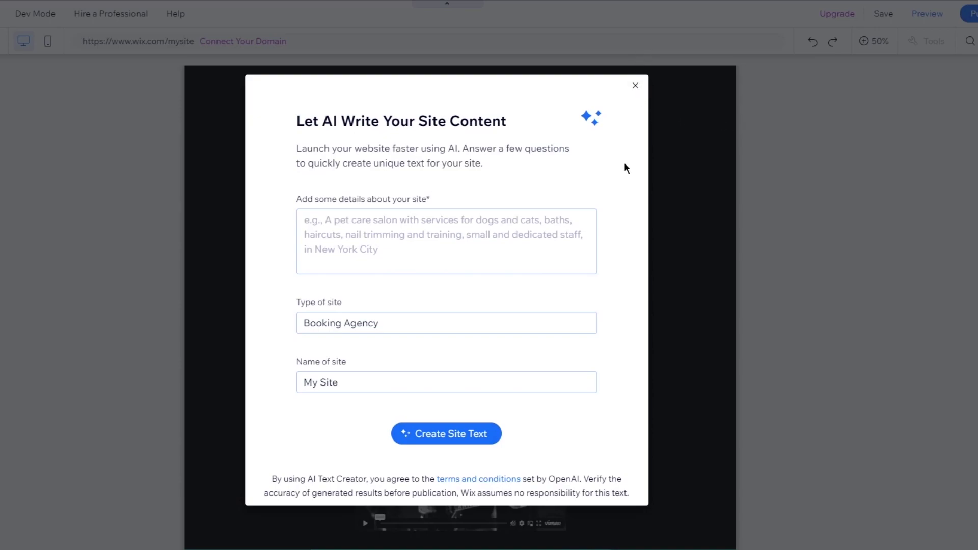
Dismiss the AI text dialog and install Wix Events & Tickets from the App Market, searching 'wix event'
{"action": "left_click", "coordinate": [635, 85]}
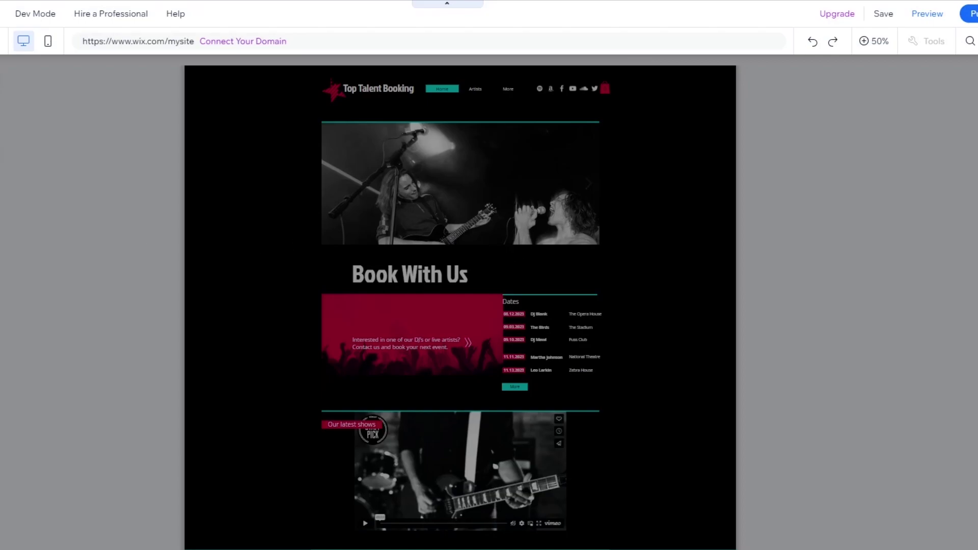
{"action": "left_click", "coordinate": [11, 213]}
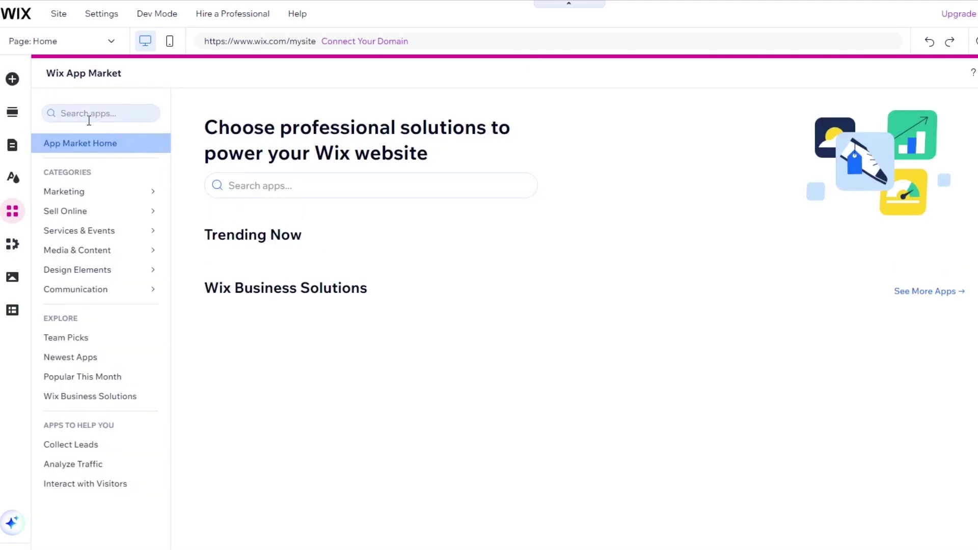
{"action": "left_click", "coordinate": [91, 114]}
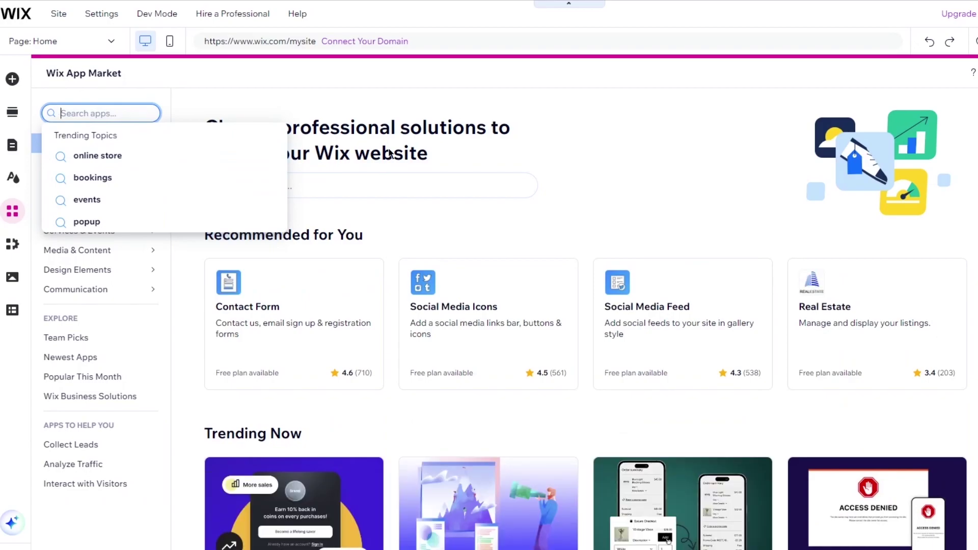
{"action": "type", "text": "wix event"}
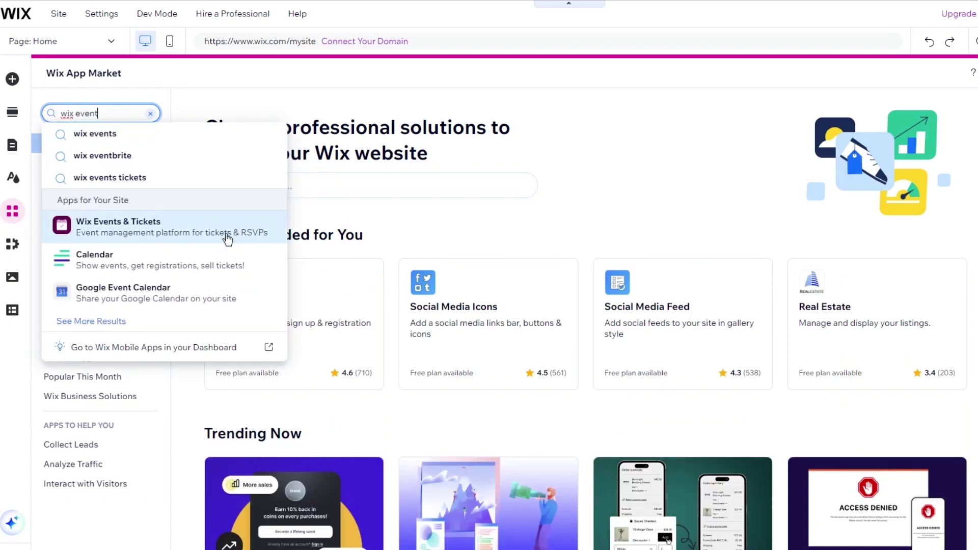
{"action": "left_click", "coordinate": [284, 236]}
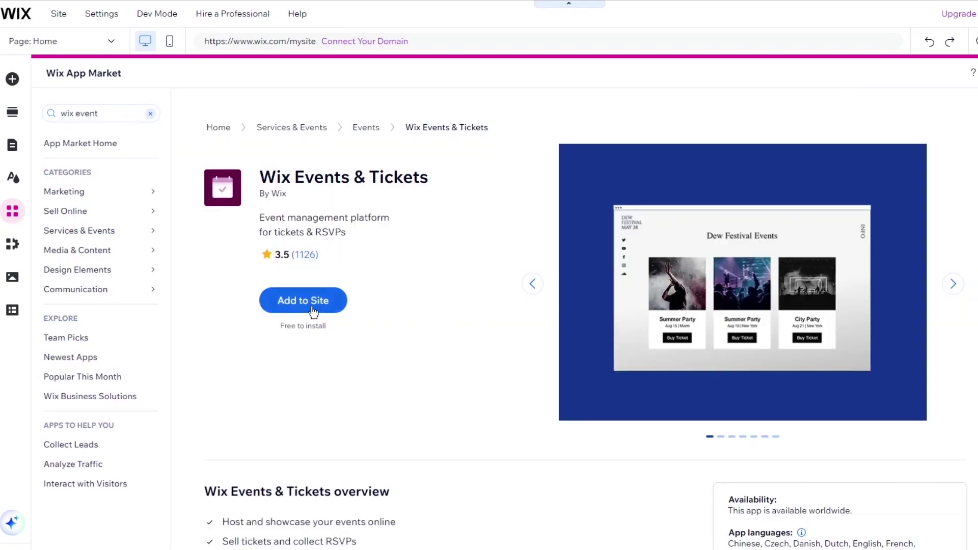
{"action": "left_click", "coordinate": [304, 306]}
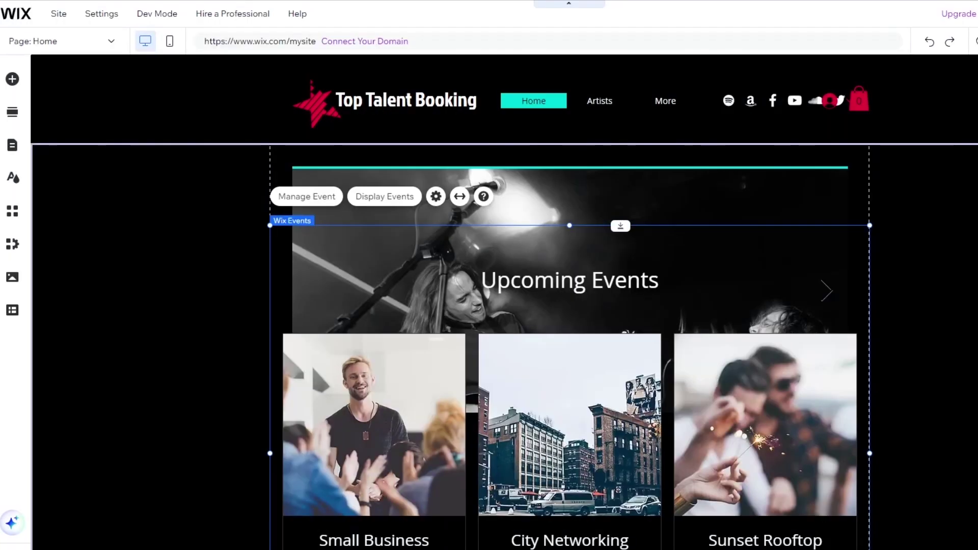
Move the events widget back up under the Upcoming Events banner
{"action": "scroll", "coordinate": [969, 288], "scroll_direction": "down", "scroll_amount": 5}
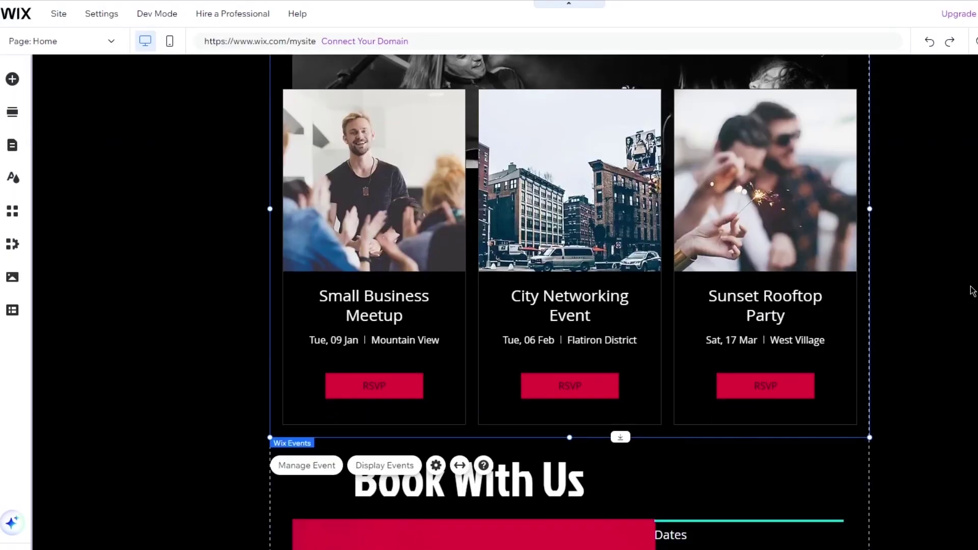
{"action": "scroll", "coordinate": [969, 288], "scroll_direction": "up", "scroll_amount": 5}
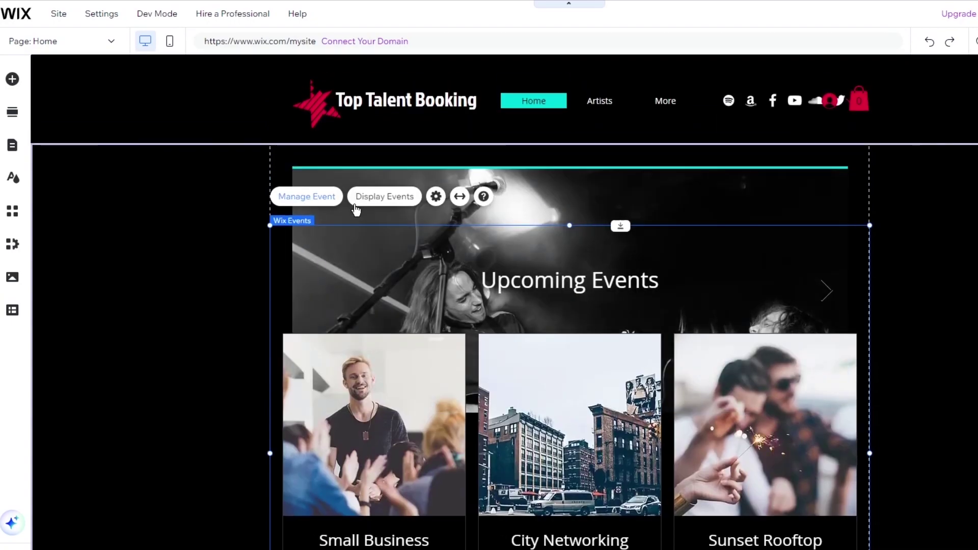
{"action": "scroll", "coordinate": [696, 226], "scroll_direction": "down", "scroll_amount": 5}
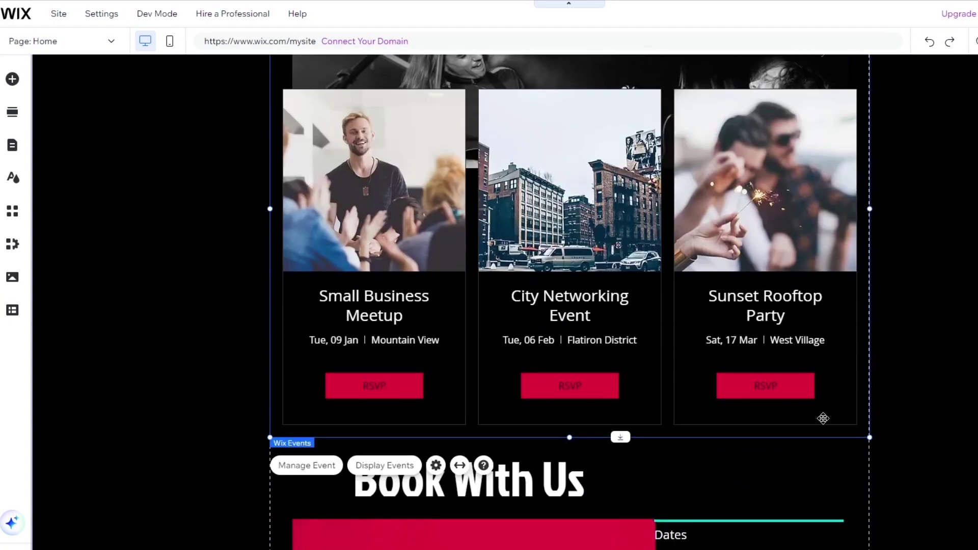
{"action": "left_click_drag", "start_coordinate": [755, 414], "coordinate": [690, 483]}
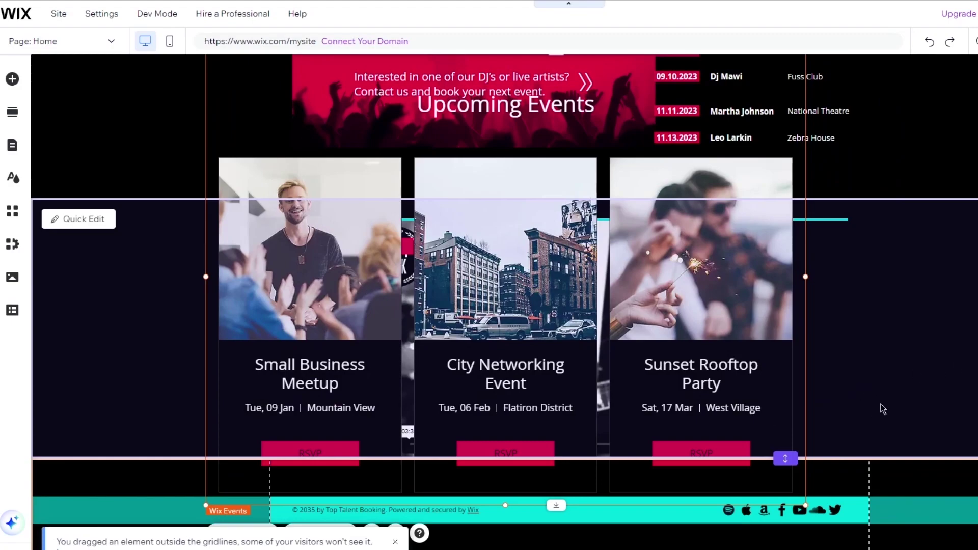
{"action": "left_click_drag", "start_coordinate": [882, 405], "coordinate": [831, 387]}
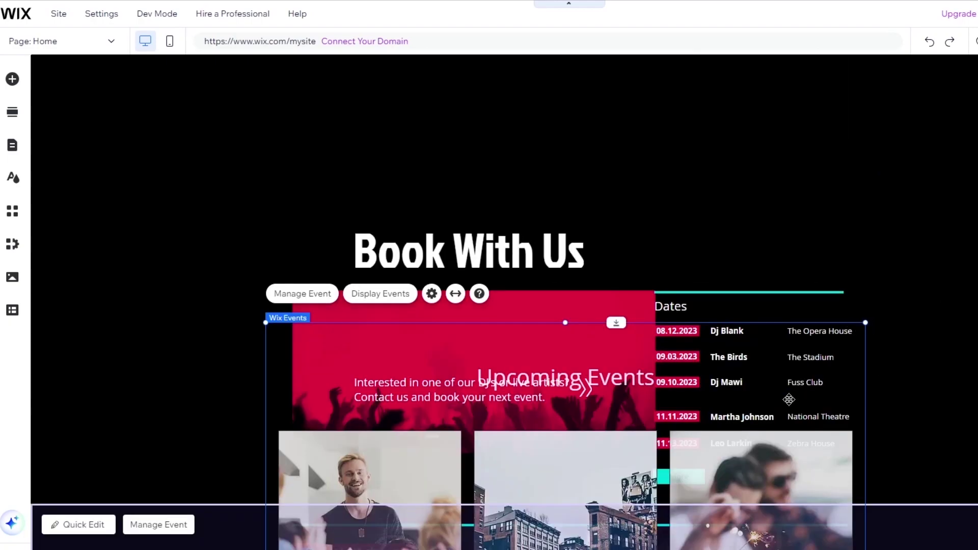
{"action": "mouse_move", "coordinate": [788, 399]}
{"action": "left_mouse_down"}
{"action": "mouse_move", "coordinate": [727, 442]}
{"action": "mouse_move", "coordinate": [762, 454]}
{"action": "mouse_move", "coordinate": [769, 30]}
{"action": "mouse_move", "coordinate": [750, 183]}
{"action": "left_mouse_up"}
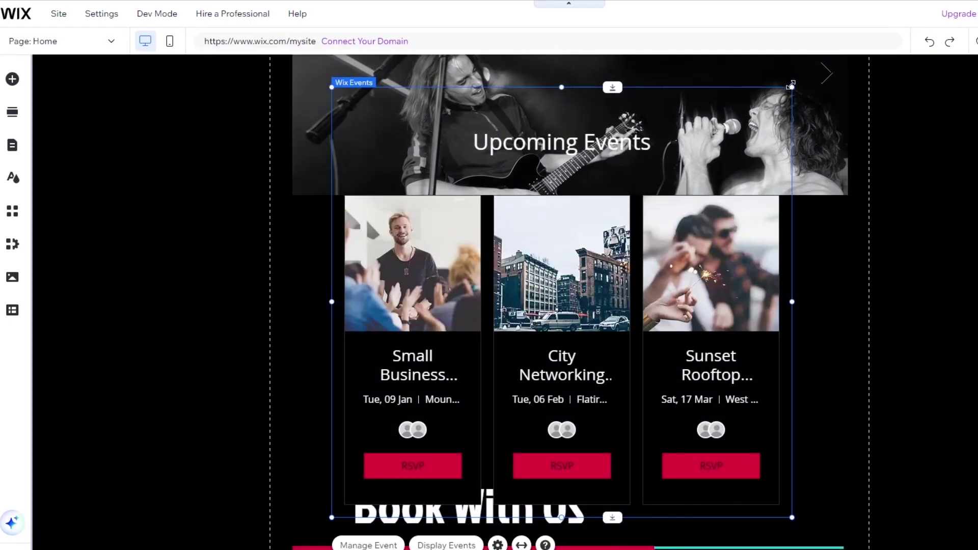
Resize the events widget to 679 × 552 and reposition it beneath the banner
{"action": "left_click_drag", "start_coordinate": [789, 89], "coordinate": [745, 177]}
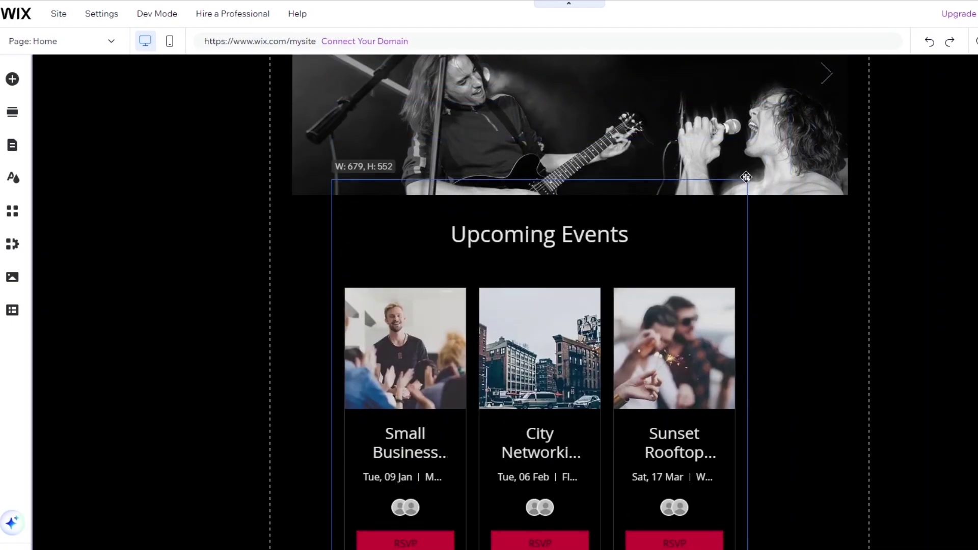
{"action": "left_click_drag", "start_coordinate": [724, 293], "coordinate": [767, 234]}
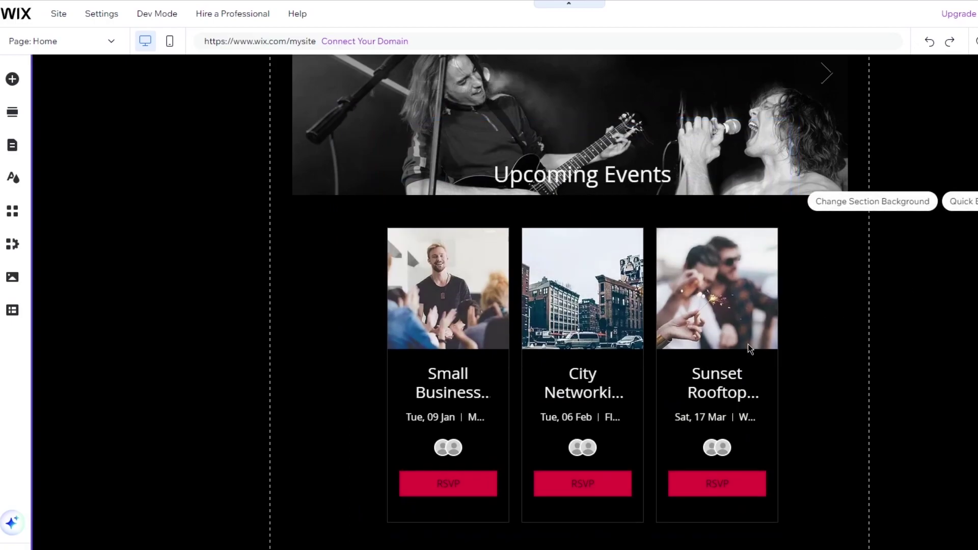
{"action": "scroll", "coordinate": [722, 346], "scroll_direction": "up", "scroll_amount": 4}
{"action": "scroll", "coordinate": [722, 346], "scroll_direction": "down", "scroll_amount": 10}
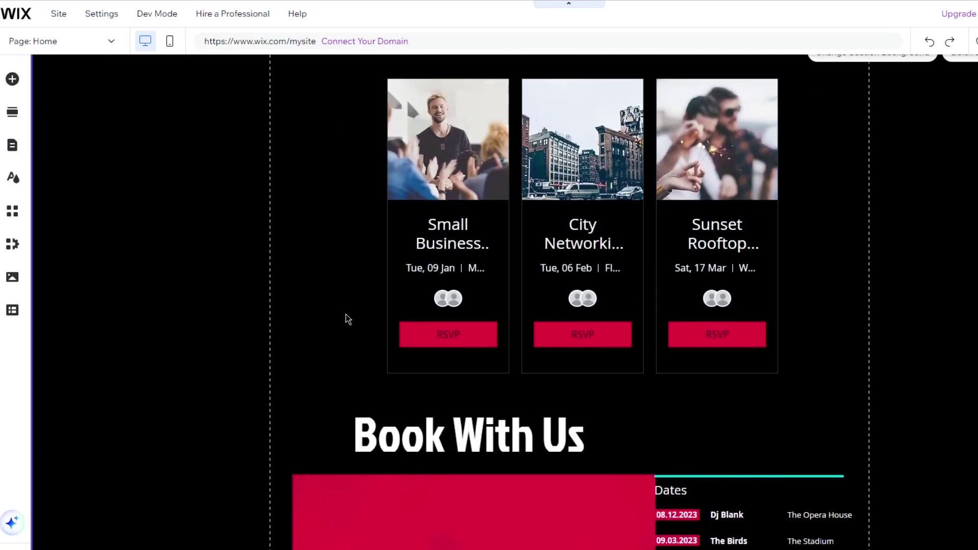
{"action": "scroll", "coordinate": [191, 370], "scroll_direction": "down", "scroll_amount": 2}
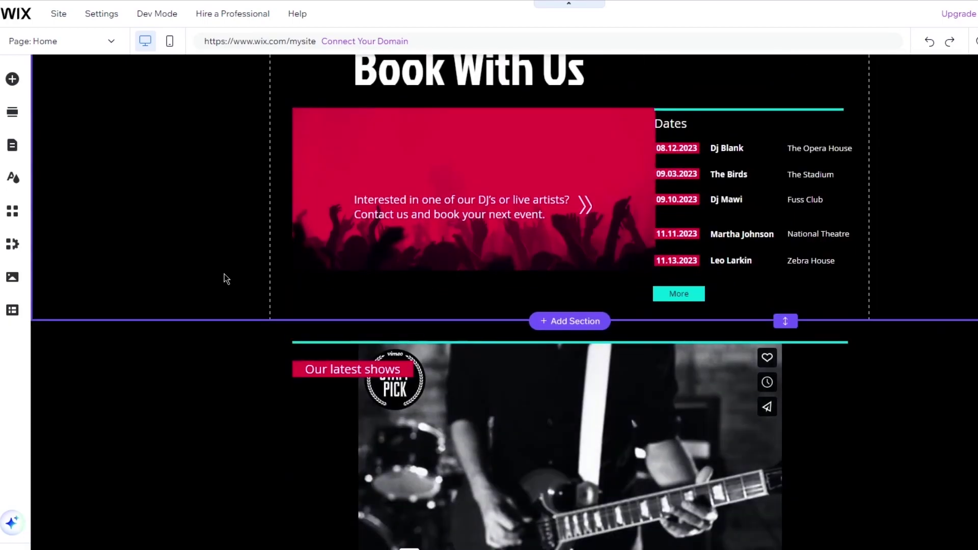
{"action": "scroll", "coordinate": [231, 273], "scroll_direction": "up", "scroll_amount": 14}
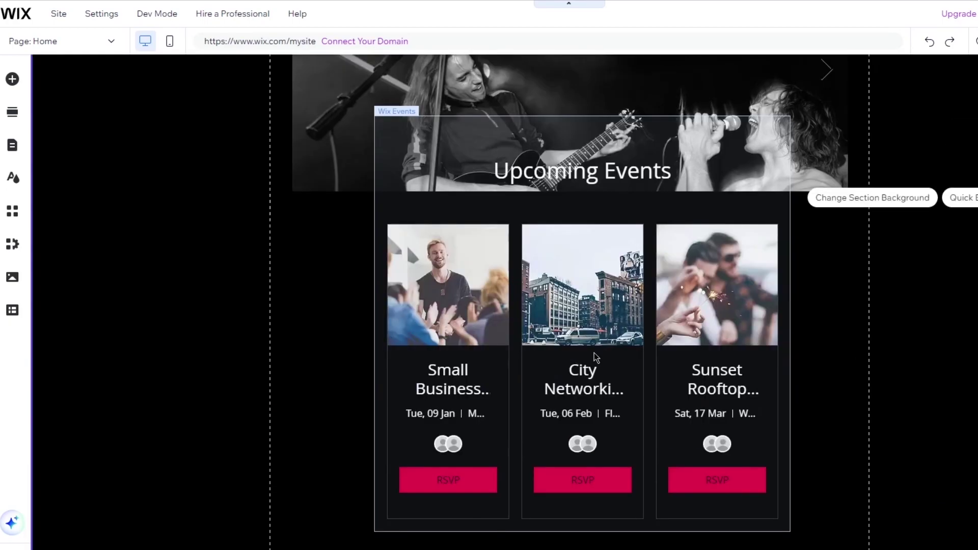
{"action": "scroll", "coordinate": [593, 352], "scroll_direction": "down", "scroll_amount": 1}
{"action": "left_click", "coordinate": [716, 278]}
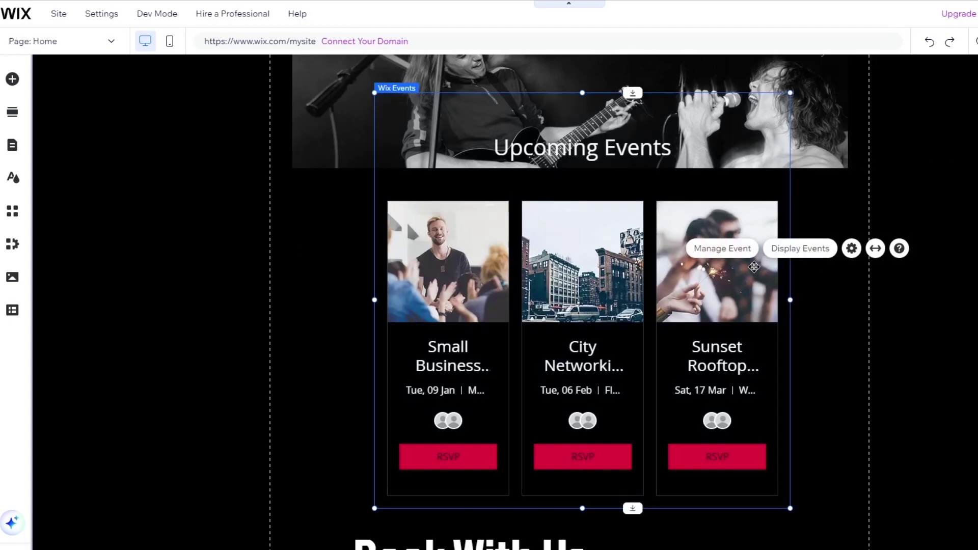
Open the events dashboard via Manage Event and start a new event with Add Event
{"action": "left_click", "coordinate": [743, 251]}
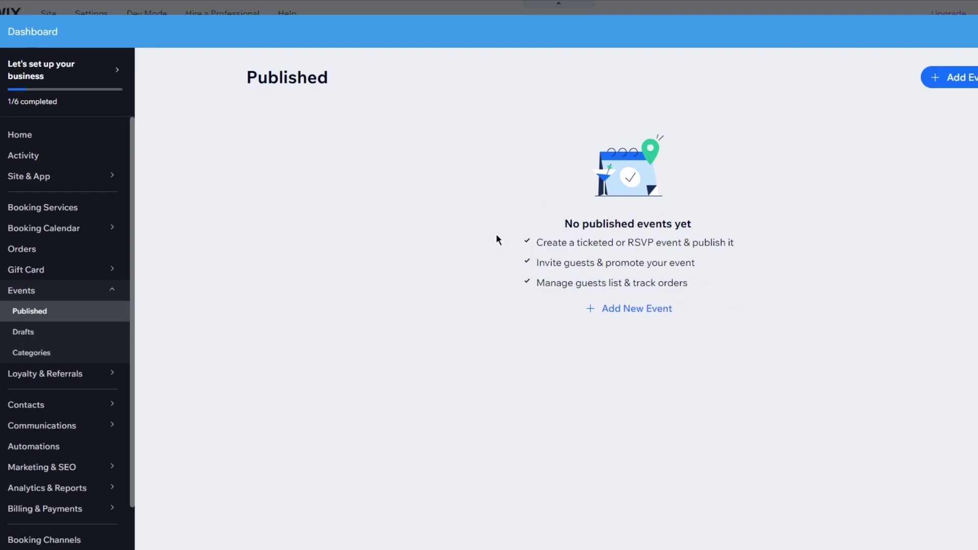
{"action": "left_click_drag", "start_coordinate": [498, 239], "coordinate": [733, 305]}
{"action": "left_click", "coordinate": [816, 269]}
{"action": "left_click", "coordinate": [935, 79]}
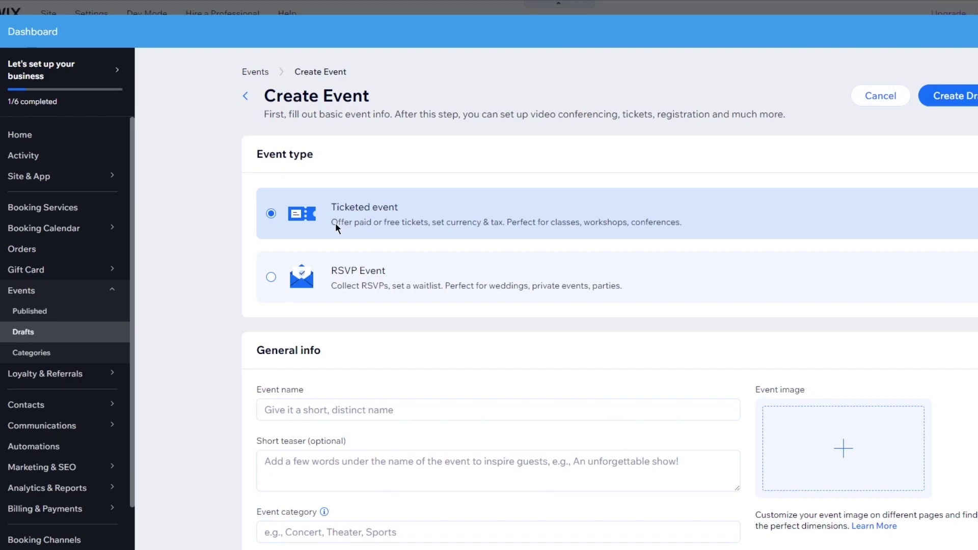
Keep the event Ticketed, name it 'test' and enter 'concert' as its category
{"action": "left_click", "coordinate": [425, 295]}
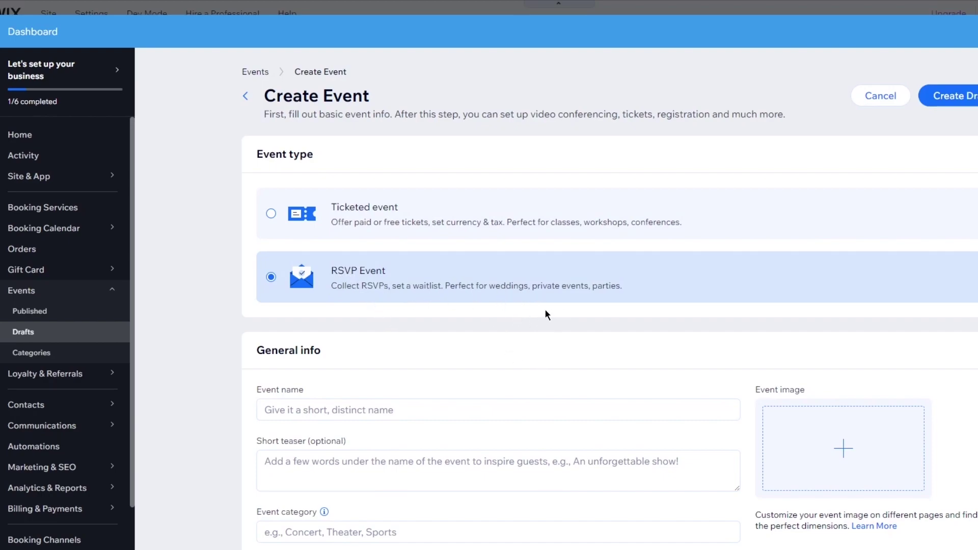
{"action": "left_click", "coordinate": [404, 225]}
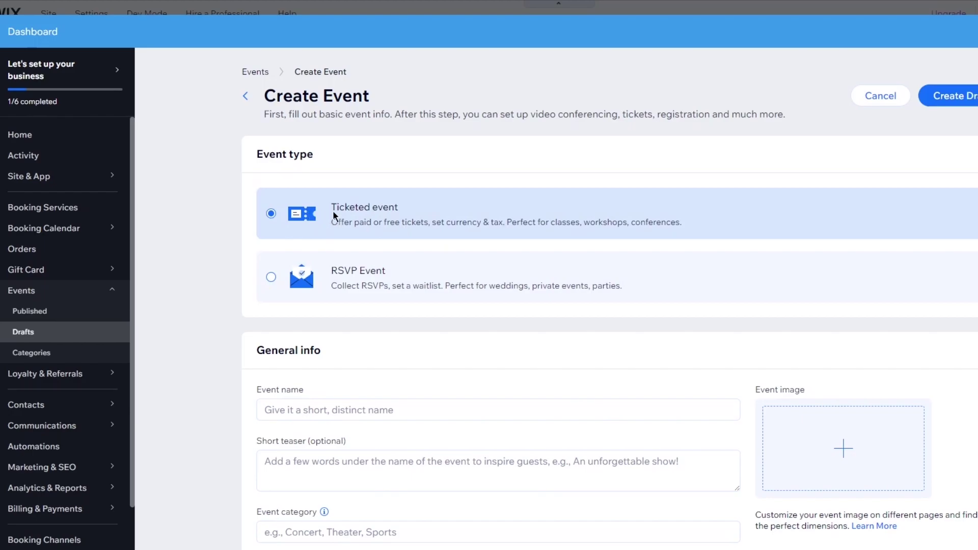
{"action": "scroll", "coordinate": [371, 246], "scroll_direction": "down", "scroll_amount": 4}
{"action": "left_click", "coordinate": [353, 226]}
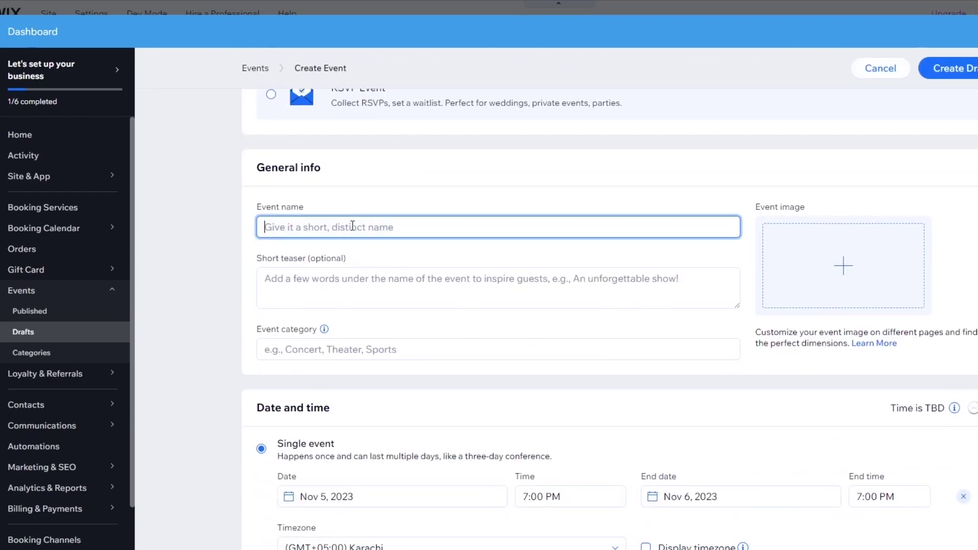
{"action": "type", "text": "test"}
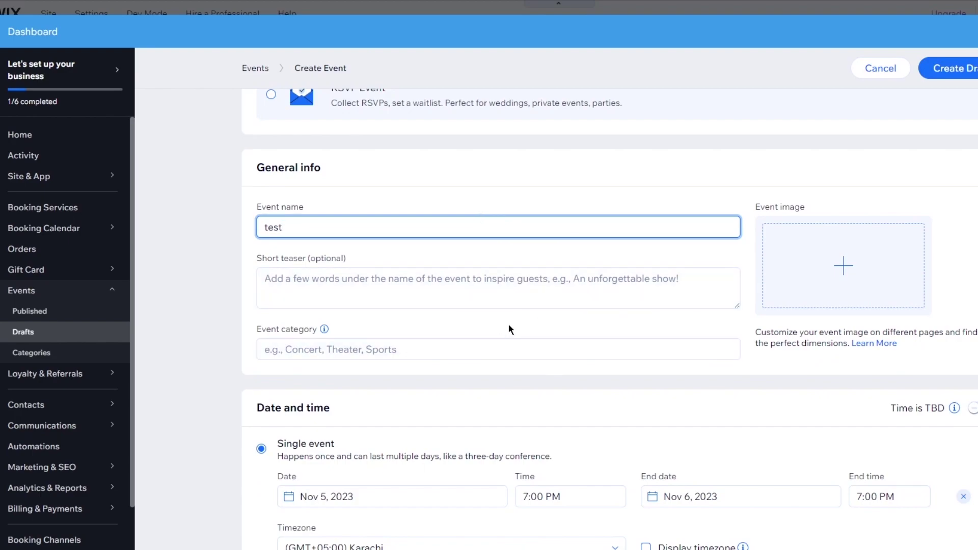
{"action": "left_click", "coordinate": [547, 302]}
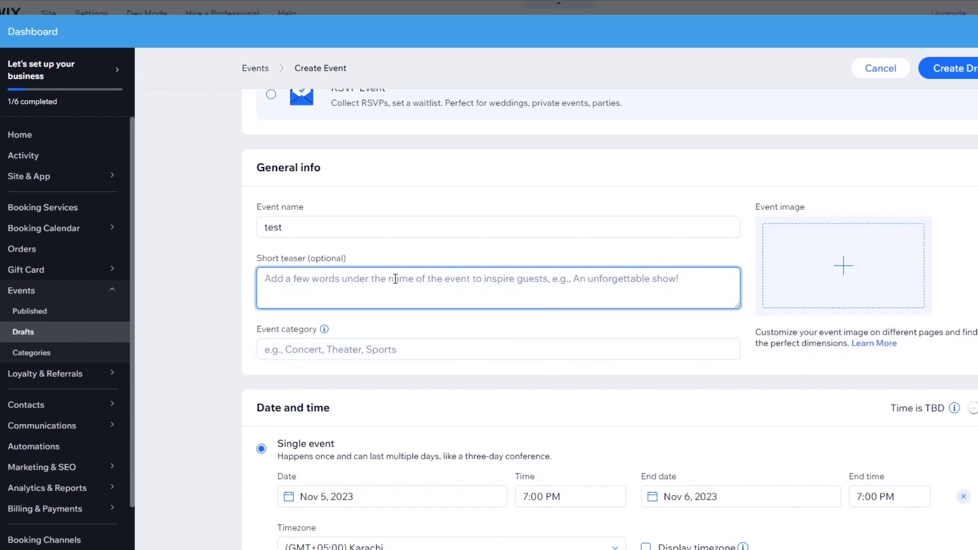
{"action": "left_click", "coordinate": [380, 341]}
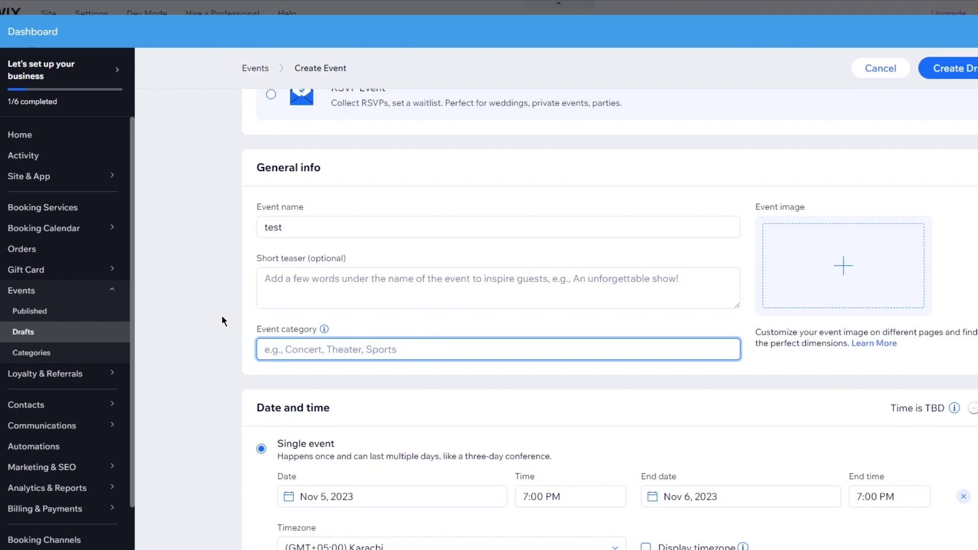
{"action": "type", "text": "concert"}
{"action": "scroll", "coordinate": [449, 244], "scroll_direction": "down", "scroll_amount": 3}
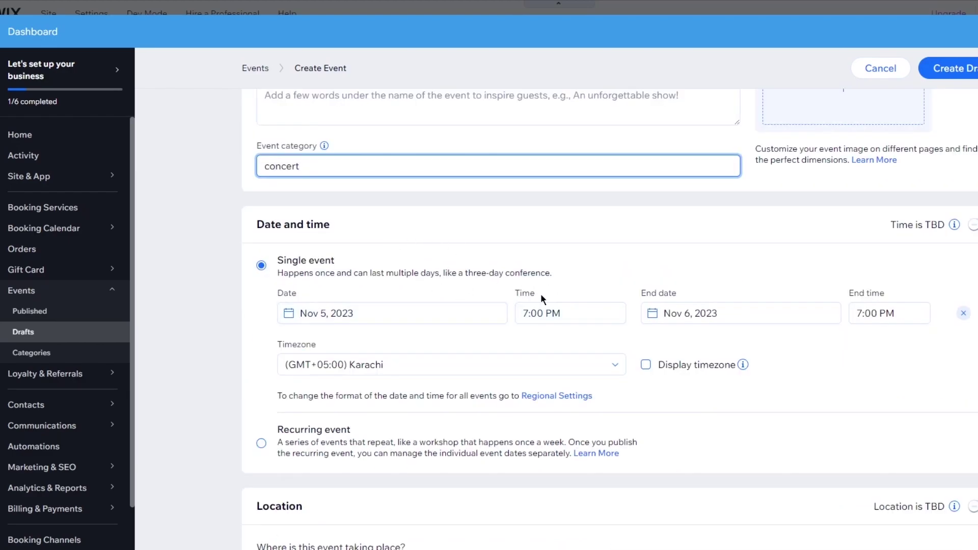
Set the event's end time to 9:30 PM
{"action": "left_click", "coordinate": [894, 315]}
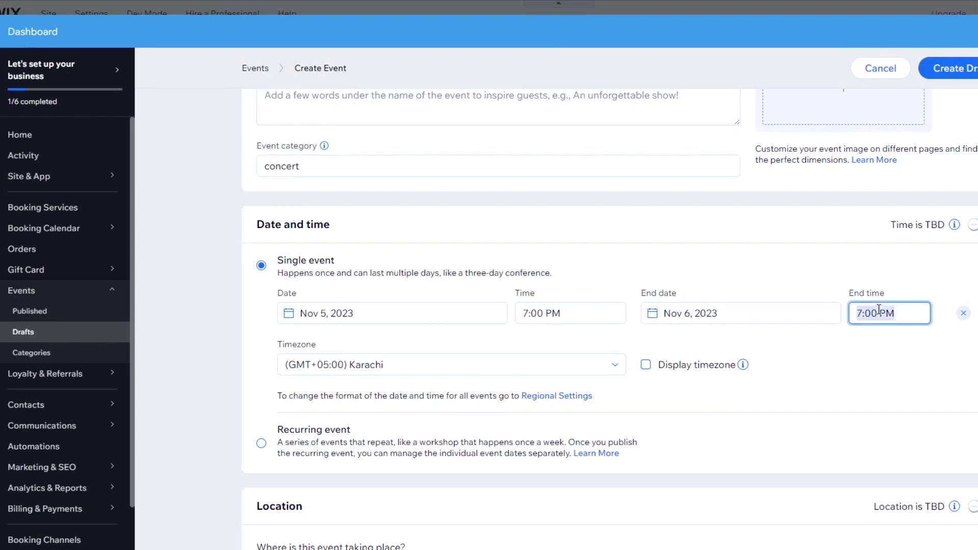
{"action": "scroll", "coordinate": [888, 407], "scroll_direction": "down", "scroll_amount": 6}
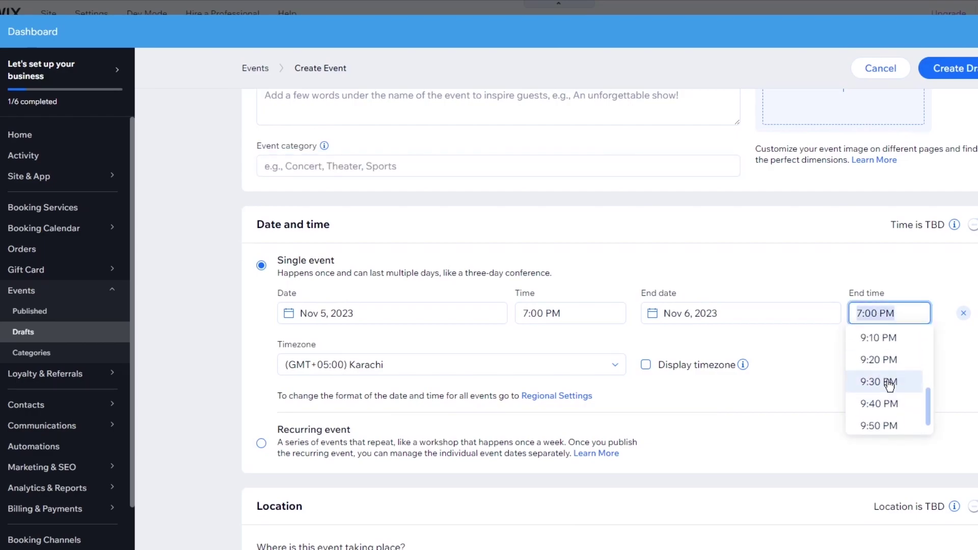
{"action": "left_click", "coordinate": [886, 382]}
{"action": "scroll", "coordinate": [607, 333], "scroll_direction": "down", "scroll_amount": 6}
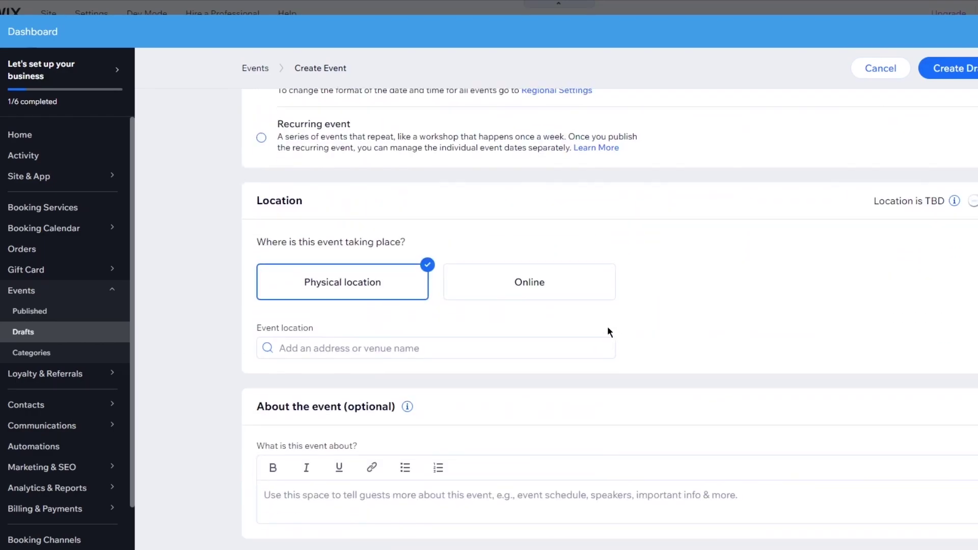
{"action": "scroll", "coordinate": [607, 332], "scroll_direction": "up", "scroll_amount": 4}
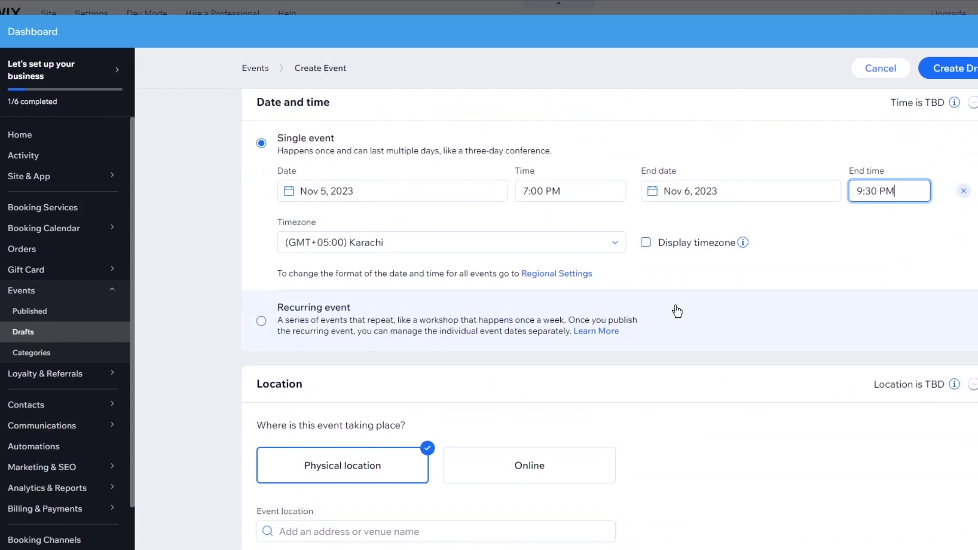
{"action": "scroll", "coordinate": [662, 313], "scroll_direction": "down", "scroll_amount": 3}
{"action": "scroll", "coordinate": [516, 300], "scroll_direction": "down", "scroll_amount": 2}
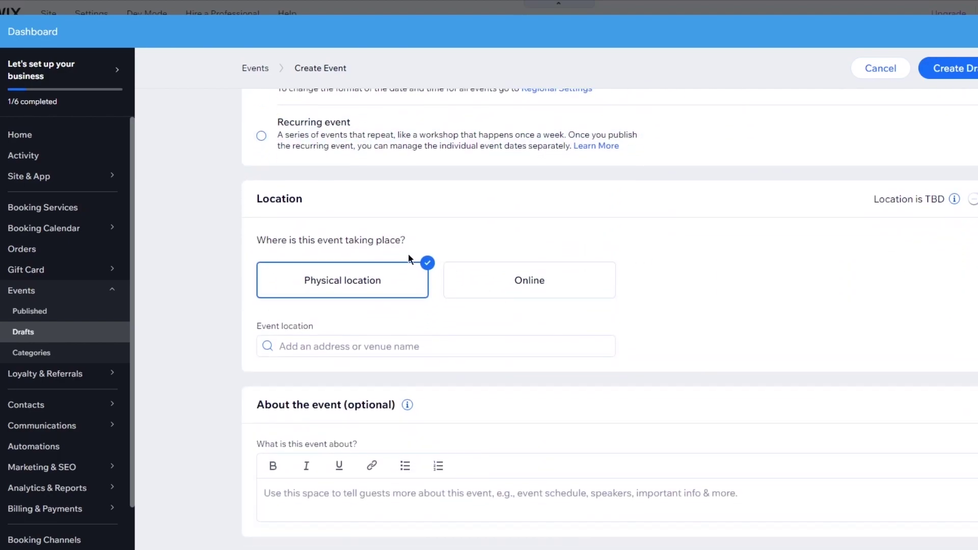
{"action": "left_click", "coordinate": [395, 346]}
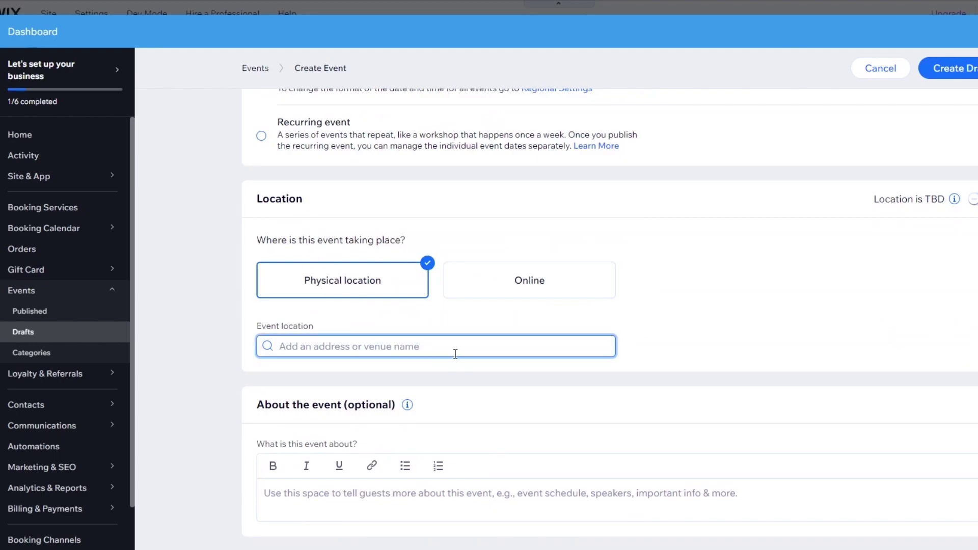
{"action": "type", "text": "hiuguih"}
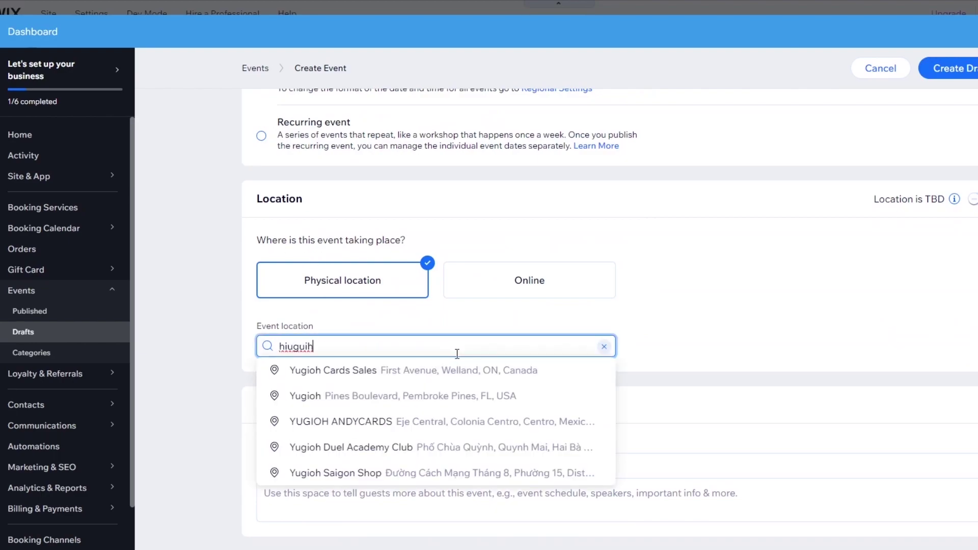
{"action": "left_click", "coordinate": [456, 377]}
{"action": "scroll", "coordinate": [673, 343], "scroll_direction": "down", "scroll_amount": 2}
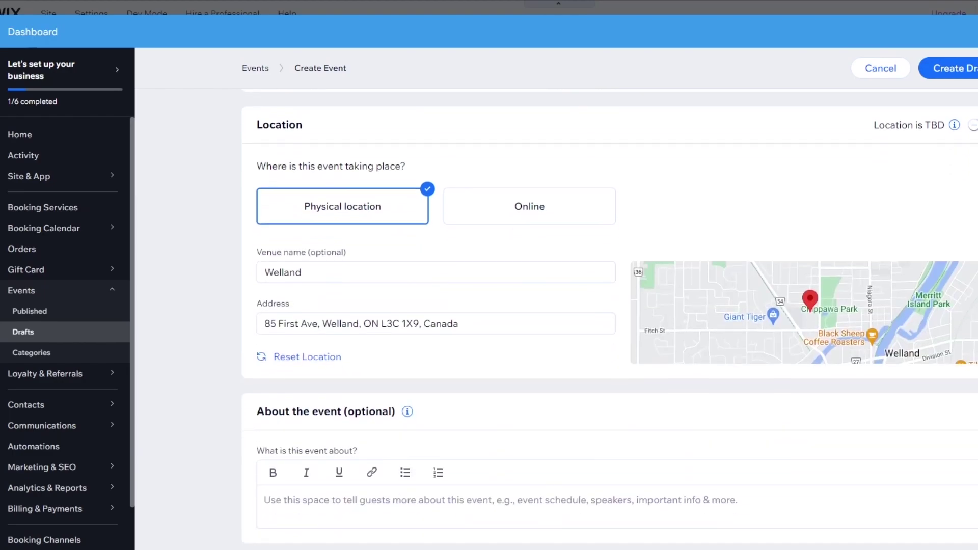
{"action": "scroll", "coordinate": [706, 275], "scroll_direction": "up", "scroll_amount": 1}
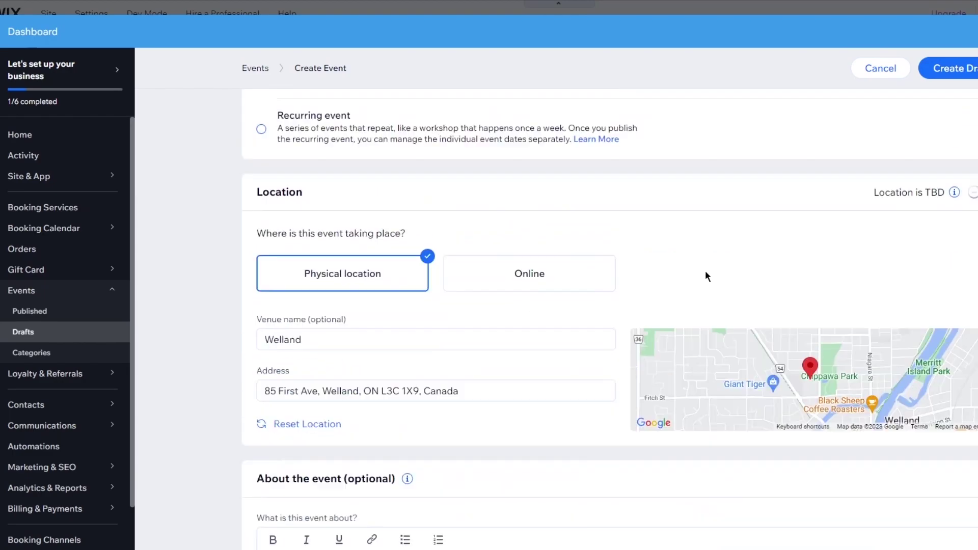
{"action": "scroll", "coordinate": [723, 267], "scroll_direction": "up", "scroll_amount": 10}
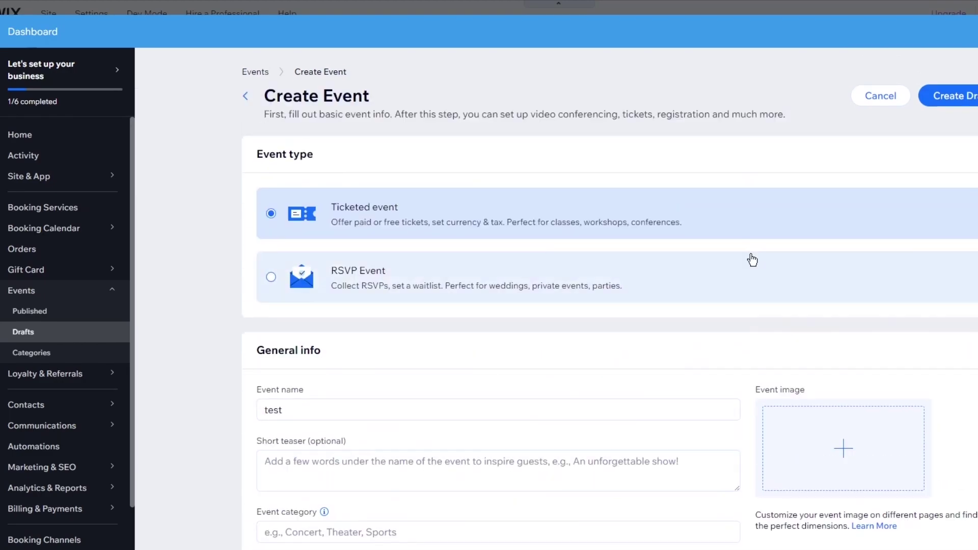
{"action": "left_click", "coordinate": [945, 100]}
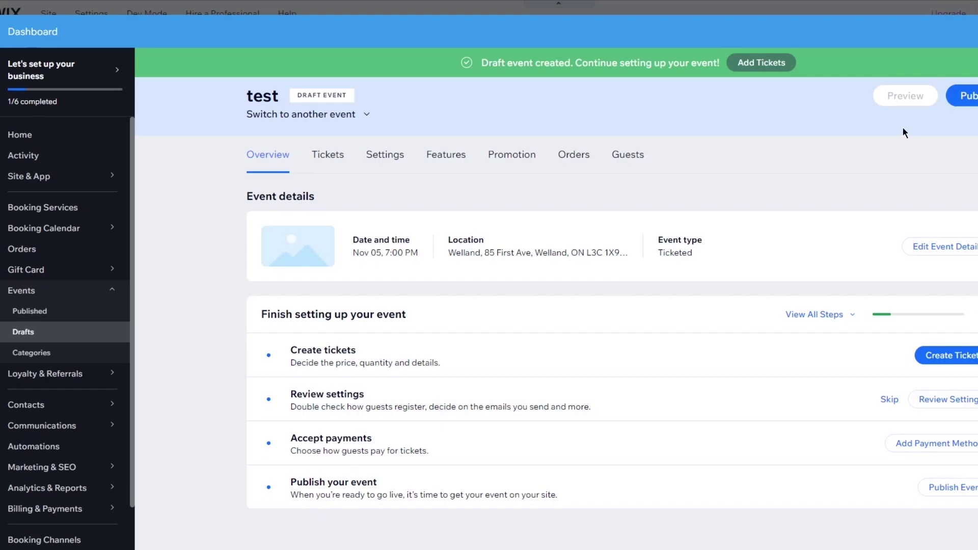
Create a fixed-price ticket 'khlkj' costing PKR 8000 for the test event
{"action": "left_click", "coordinate": [947, 355]}
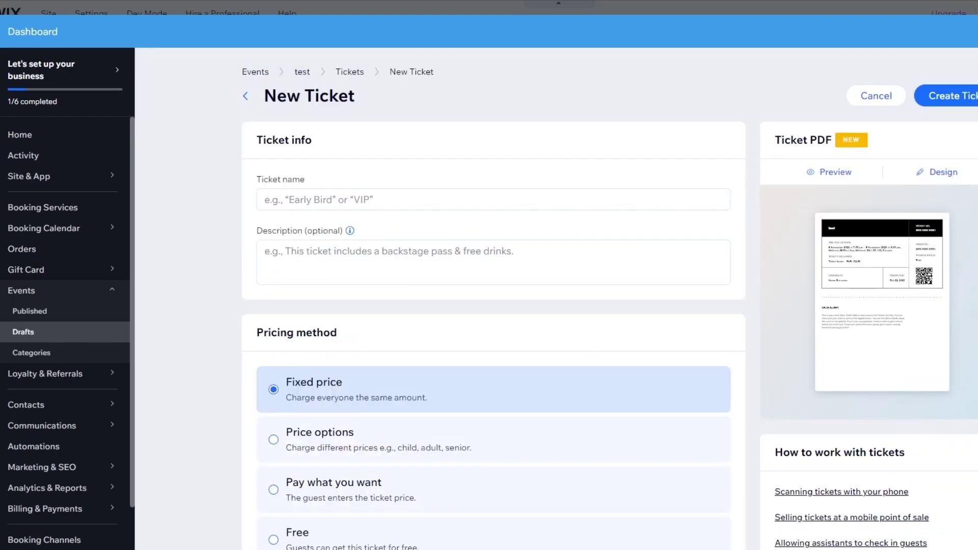
{"action": "left_click", "coordinate": [484, 206]}
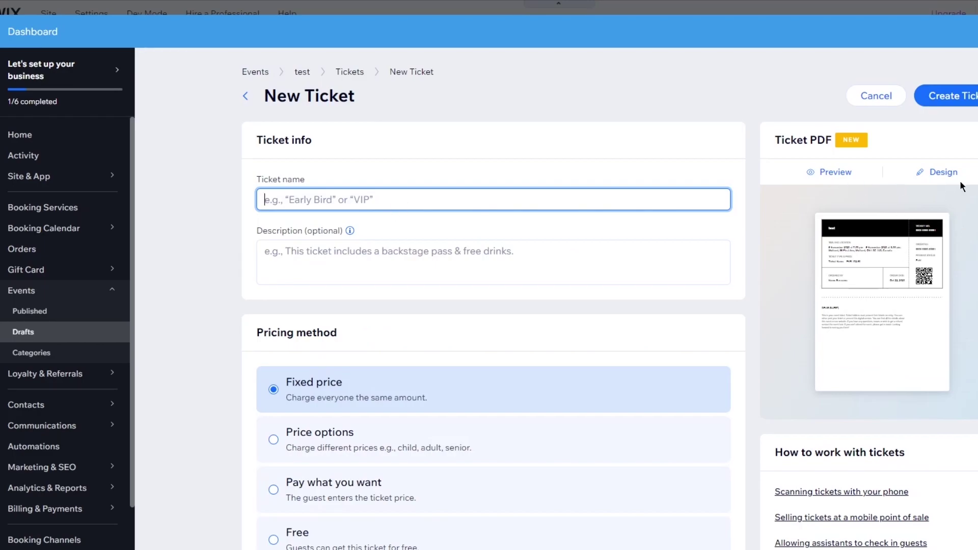
{"action": "scroll", "coordinate": [409, 336], "scroll_direction": "down", "scroll_amount": 7}
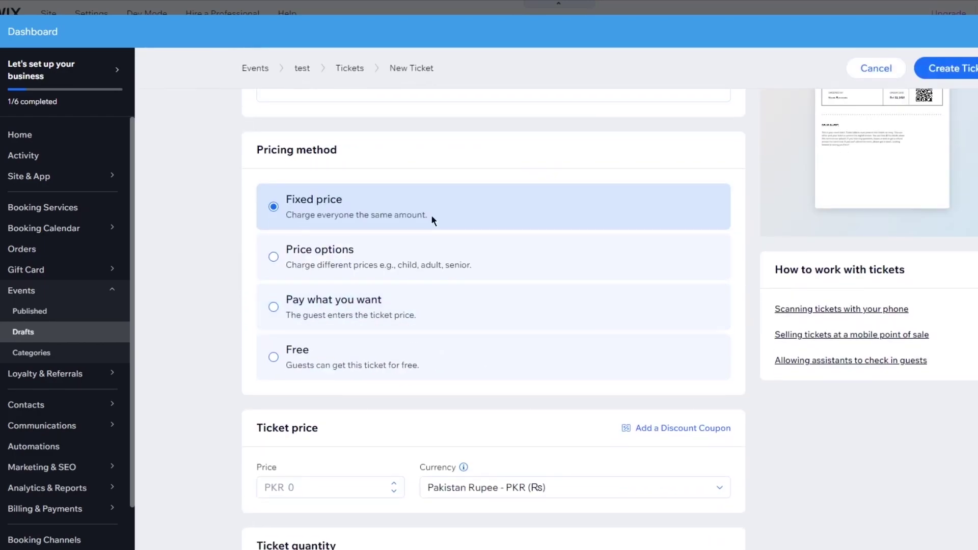
{"action": "left_click", "coordinate": [331, 304]}
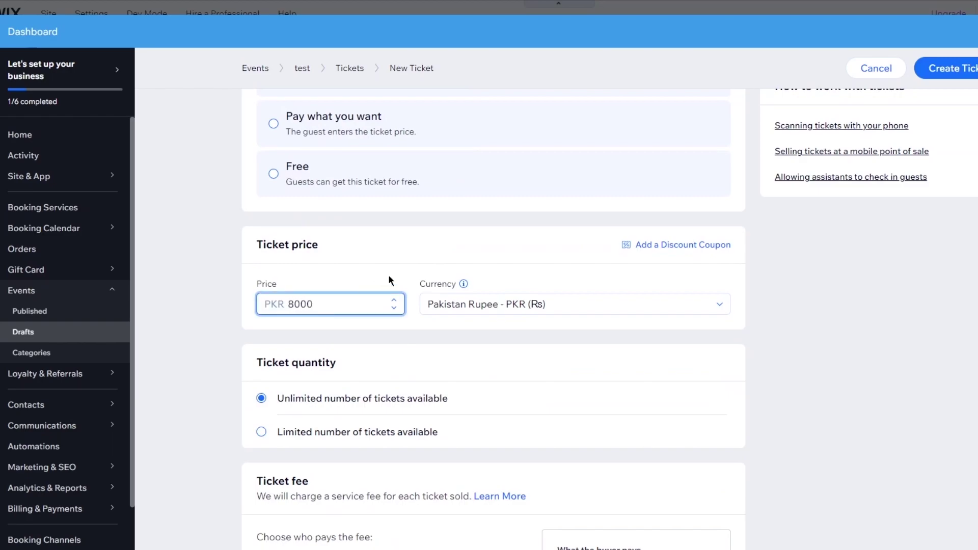
{"action": "scroll", "coordinate": [407, 295], "scroll_direction": "down", "scroll_amount": 8}
{"action": "scroll", "coordinate": [470, 242], "scroll_direction": "up", "scroll_amount": 12}
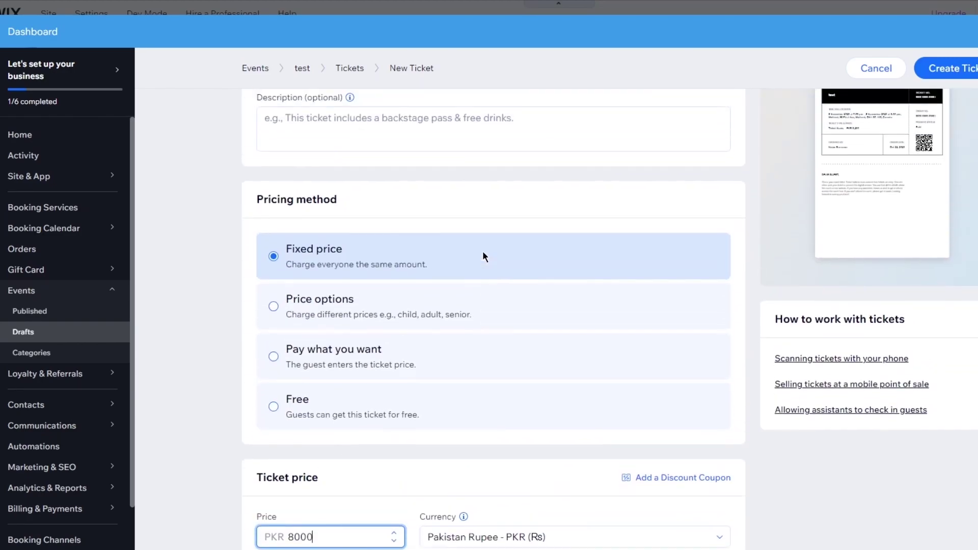
{"action": "scroll", "coordinate": [482, 256], "scroll_direction": "up", "scroll_amount": 3}
{"action": "scroll", "coordinate": [472, 194], "scroll_direction": "down", "scroll_amount": 4}
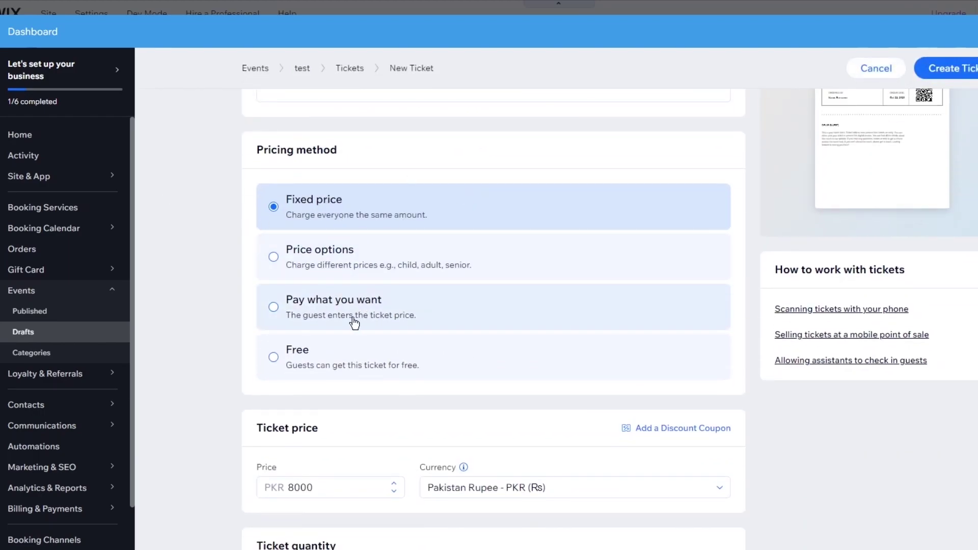
{"action": "scroll", "coordinate": [396, 217], "scroll_direction": "up", "scroll_amount": 3}
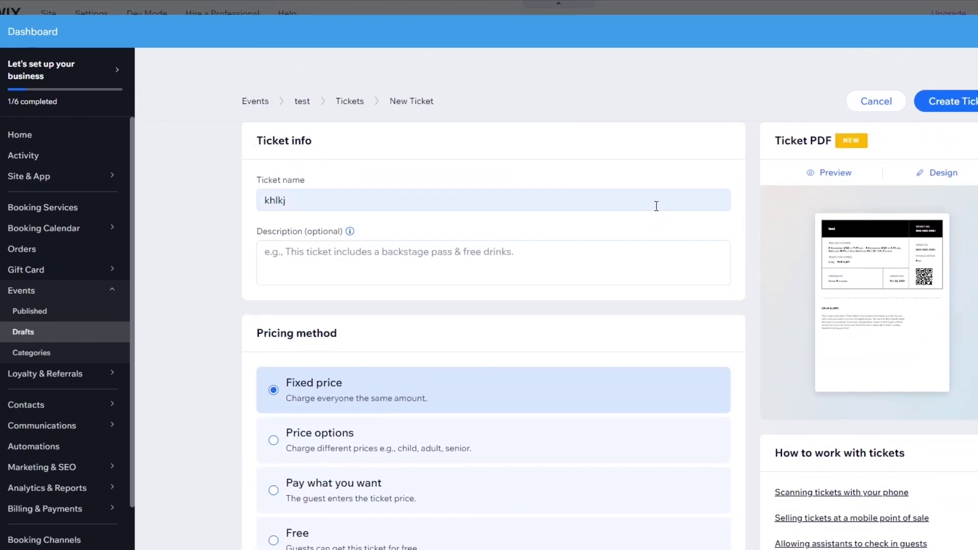
{"action": "scroll", "coordinate": [635, 233], "scroll_direction": "down", "scroll_amount": 7}
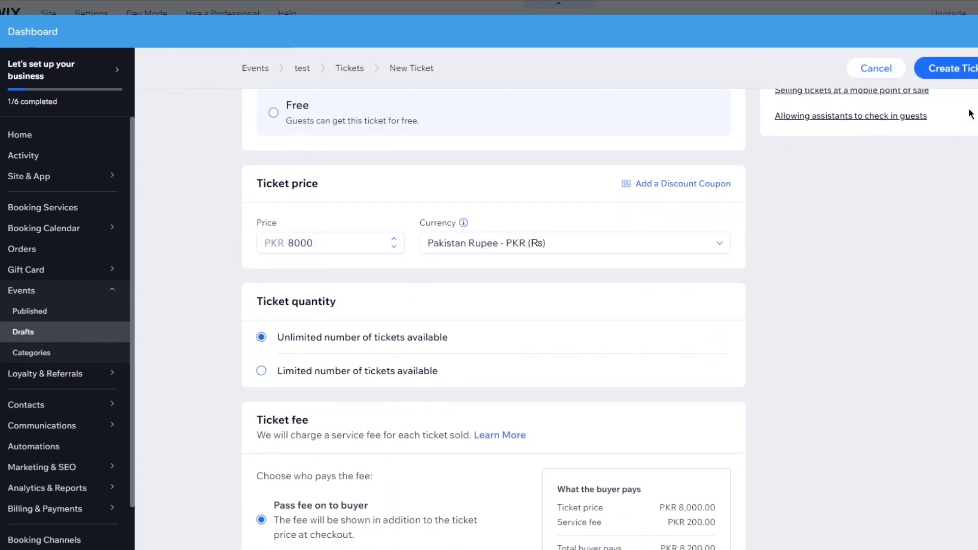
{"action": "left_click", "coordinate": [970, 66]}
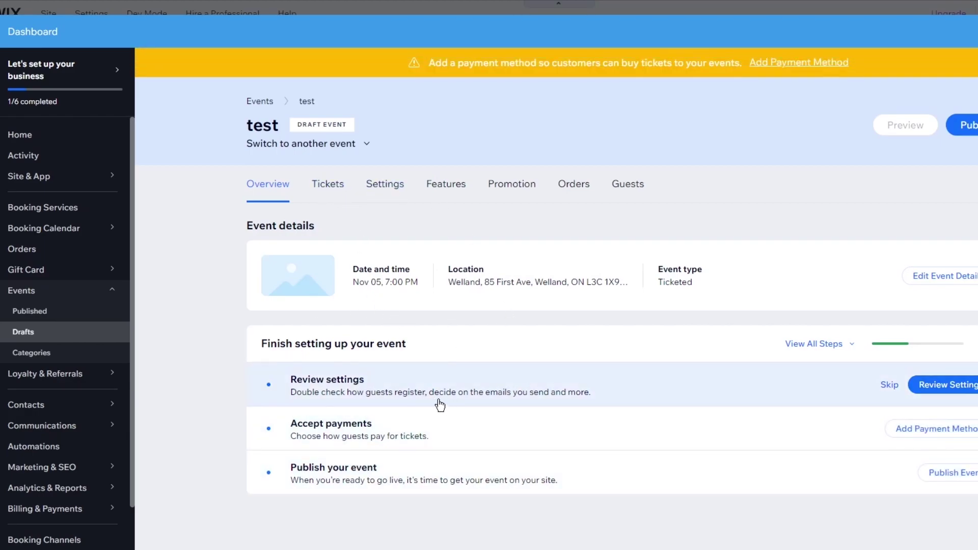
Review the event's Settings tab, then start adding a payment method from the Overview
{"action": "left_click", "coordinate": [382, 198]}
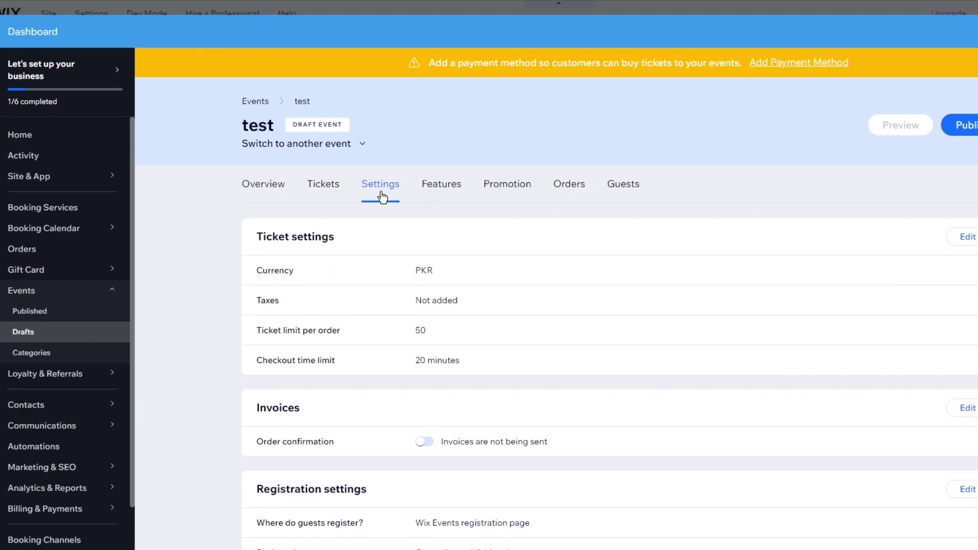
{"action": "scroll", "coordinate": [408, 301], "scroll_direction": "down", "scroll_amount": 10}
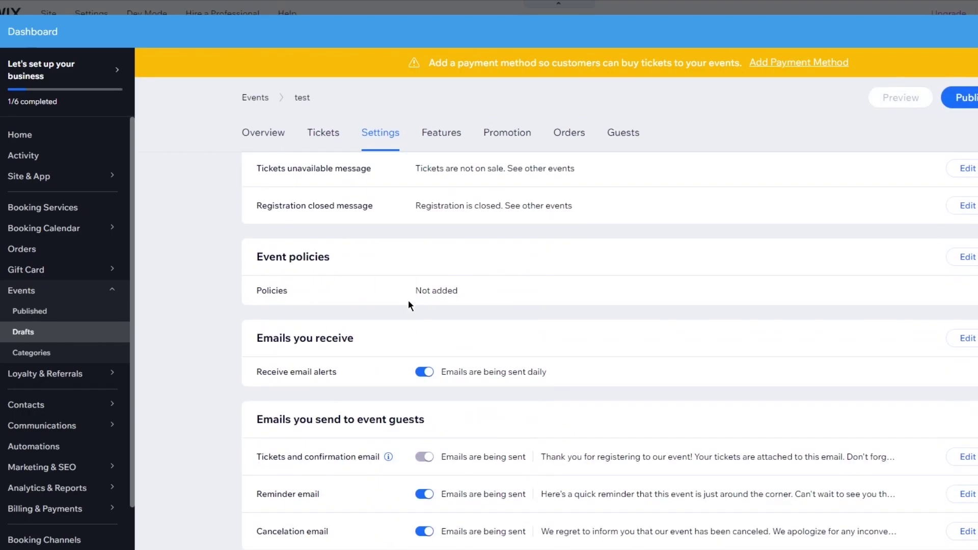
{"action": "scroll", "coordinate": [407, 301], "scroll_direction": "up", "scroll_amount": 10}
{"action": "left_click", "coordinate": [272, 195]}
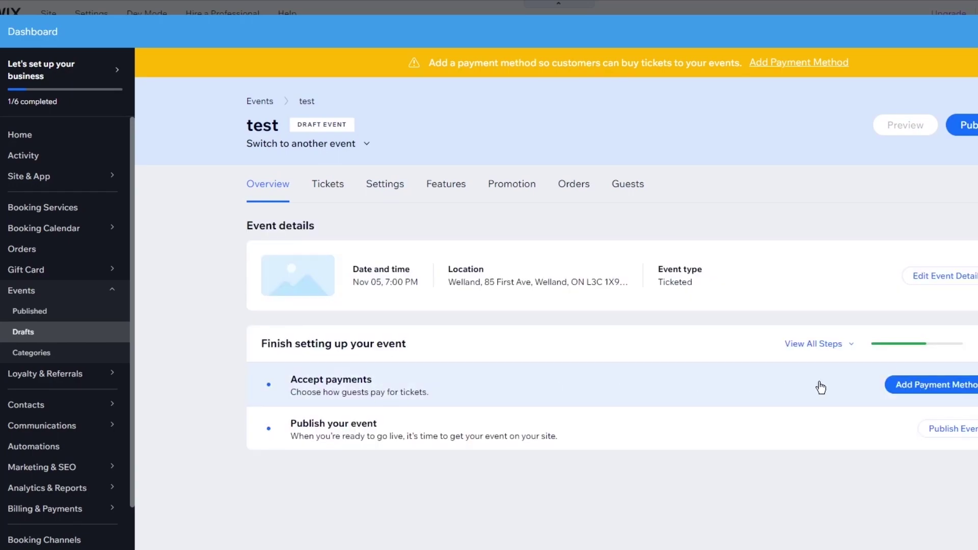
{"action": "left_click", "coordinate": [939, 396]}
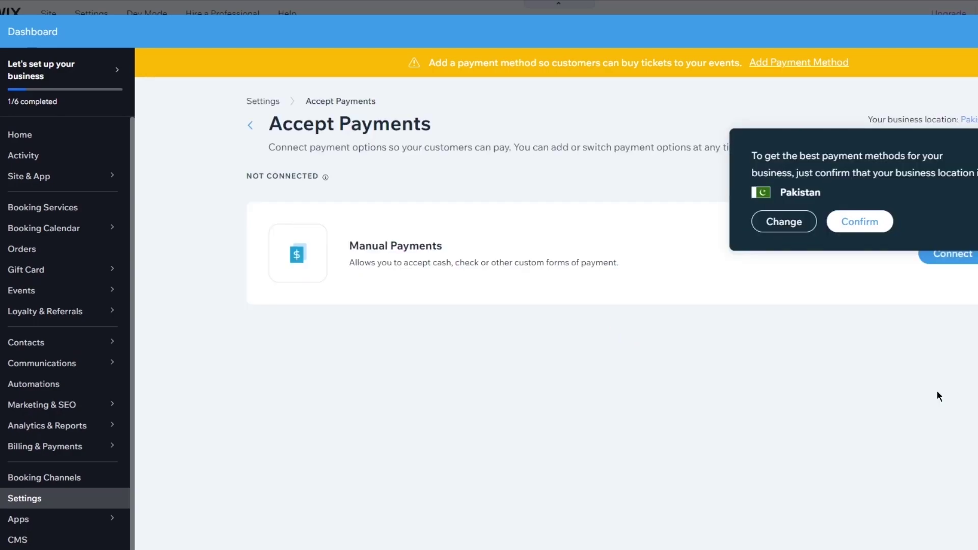
Keep Pakistan as the business location and connect Manual Payments as Cash on delivery with brief instructions
{"action": "left_click", "coordinate": [810, 220]}
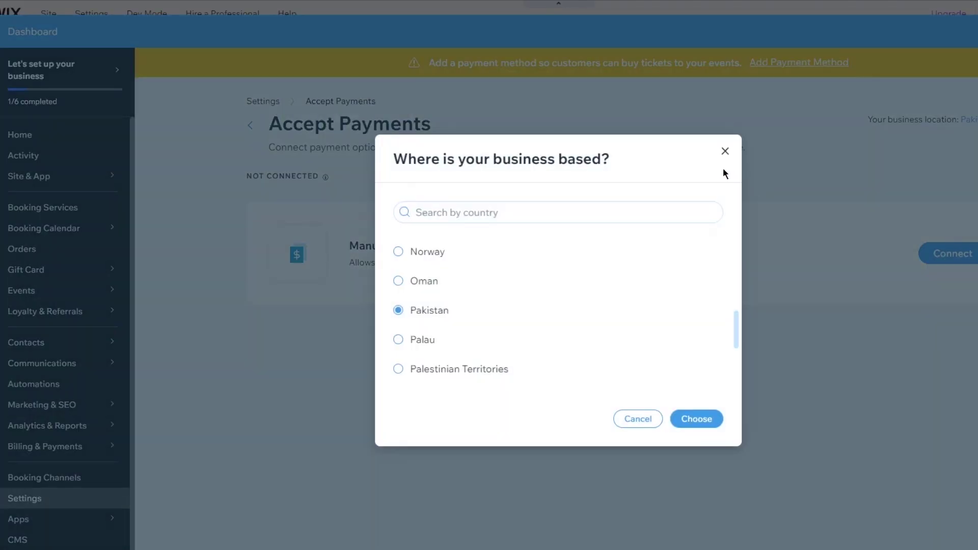
{"action": "left_click", "coordinate": [725, 151]}
{"action": "left_click", "coordinate": [940, 250]}
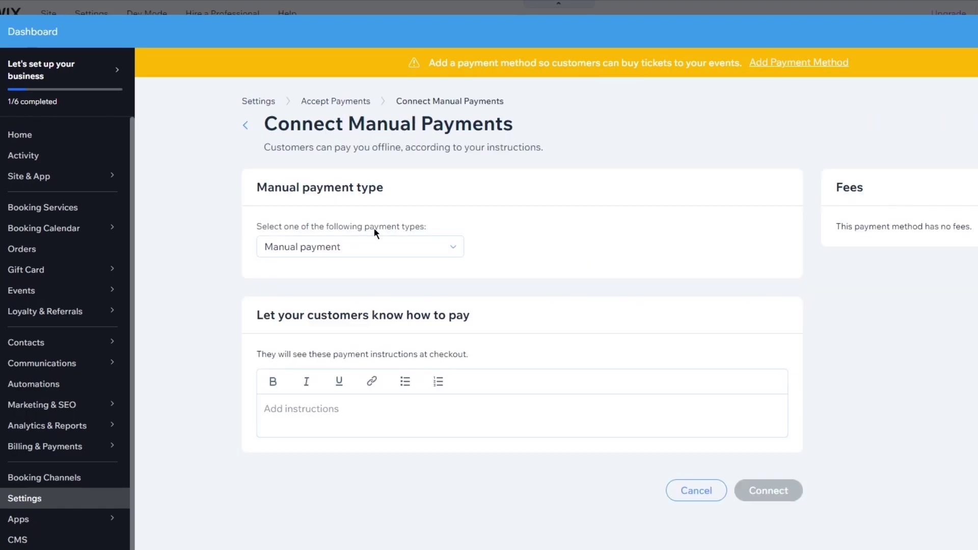
{"action": "left_click", "coordinate": [360, 247]}
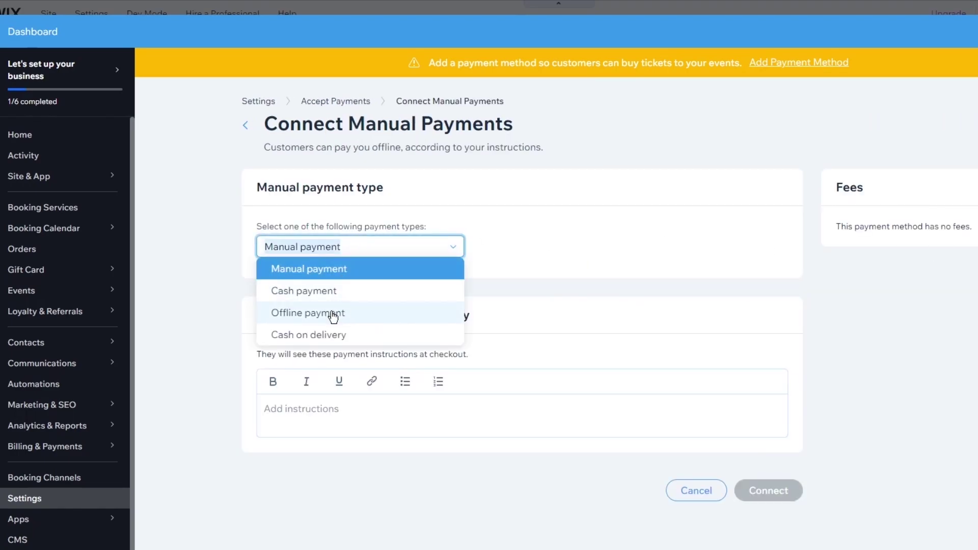
{"action": "left_click", "coordinate": [332, 335]}
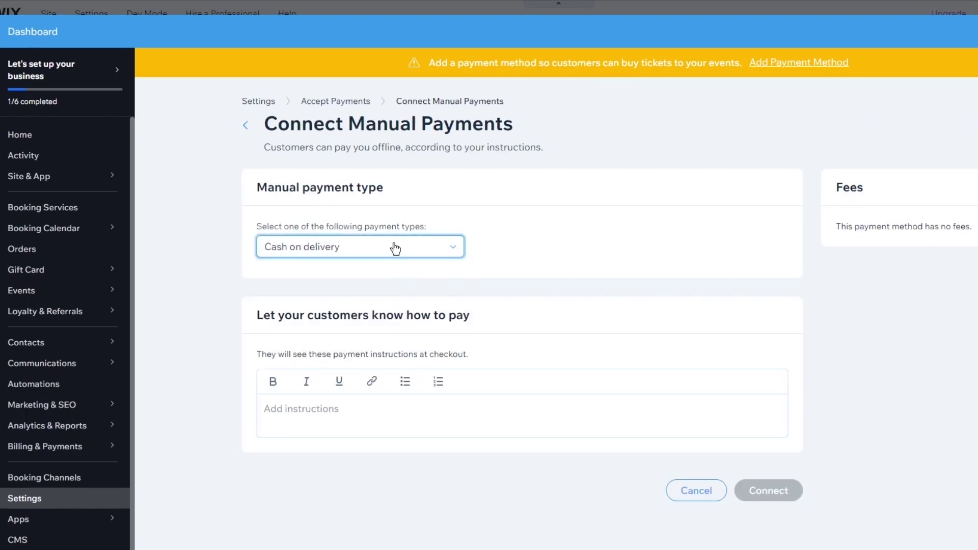
{"action": "left_click", "coordinate": [669, 401]}
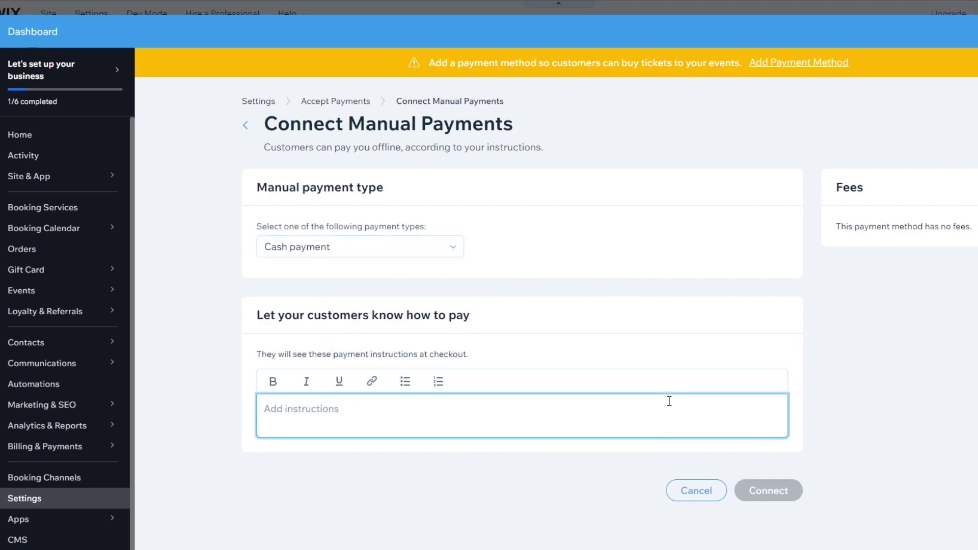
{"action": "type", "text": ";.l;"}
{"action": "left_click", "coordinate": [750, 490]}
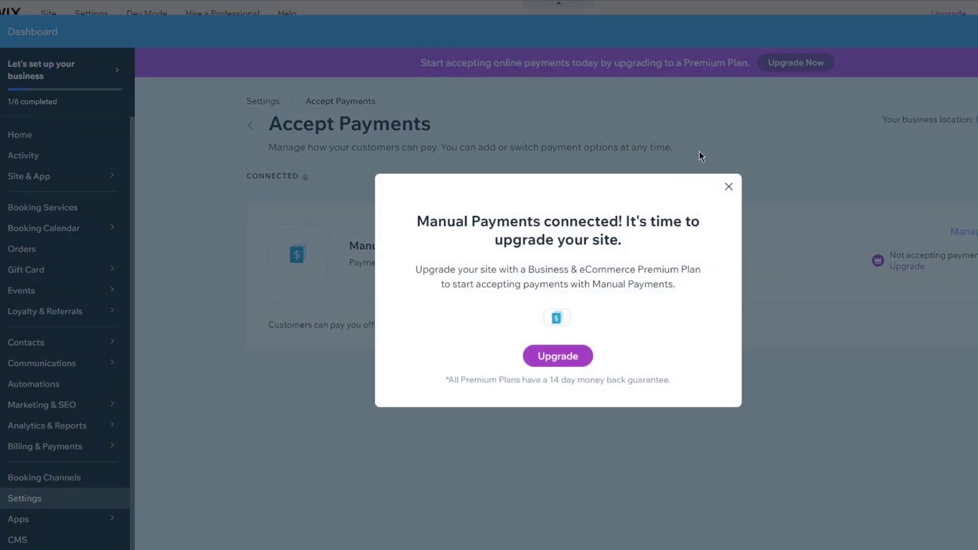
Dismiss the Premium upgrade prompt and scroll back up to the Home page's Upcoming Events widget
{"action": "left_click", "coordinate": [718, 186]}
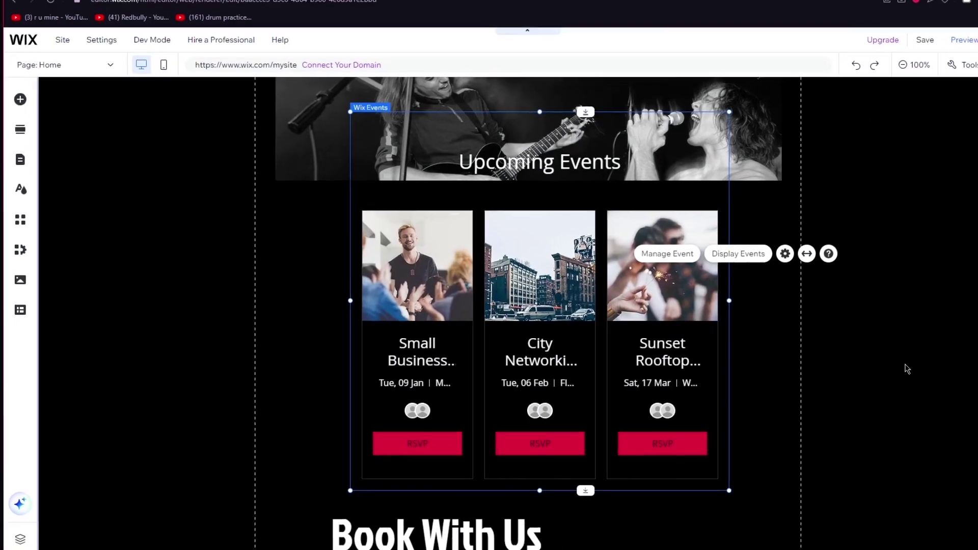
{"action": "scroll", "coordinate": [907, 369], "scroll_direction": "up", "scroll_amount": 4}
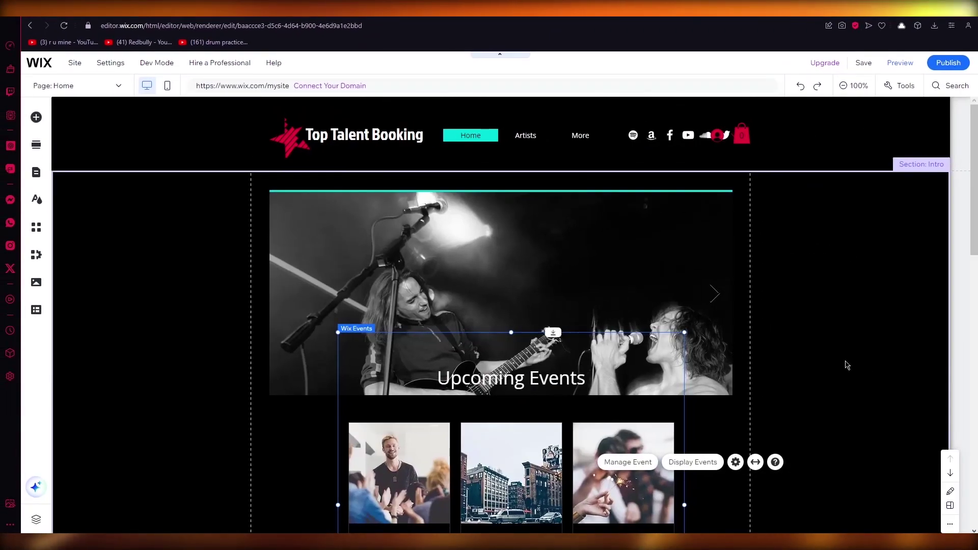